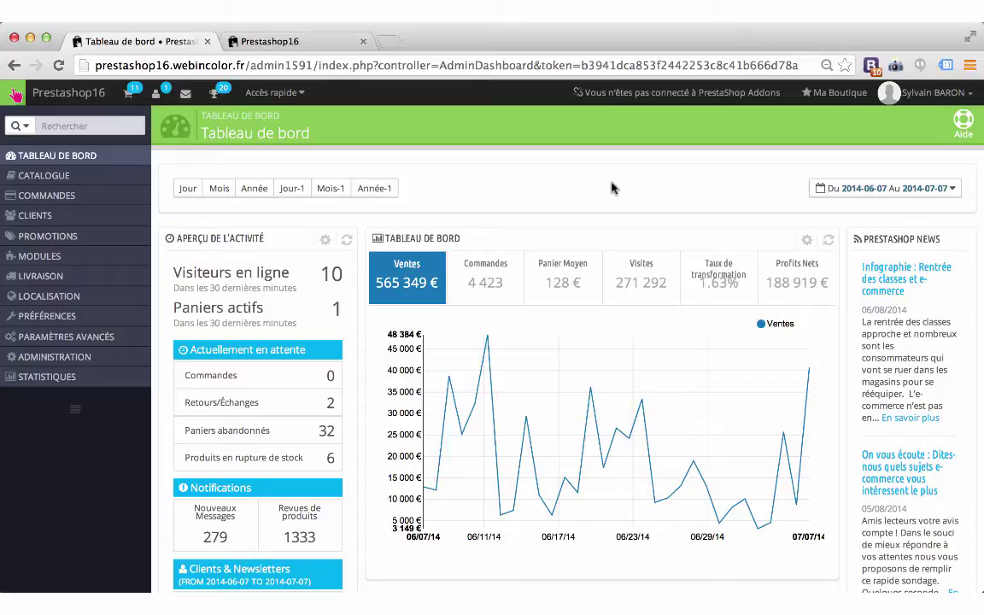
# - Open the shop's modules list and filter it to show only modules by the author web in color
pyautogui.scroll(-3, 582, 232)
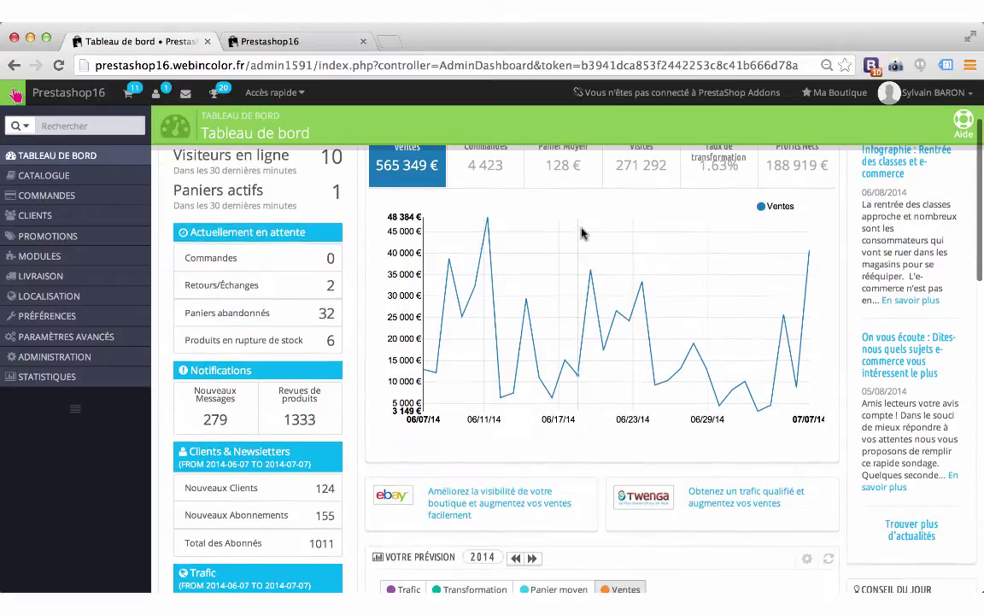
pyautogui.scroll(-2, 189, 224)
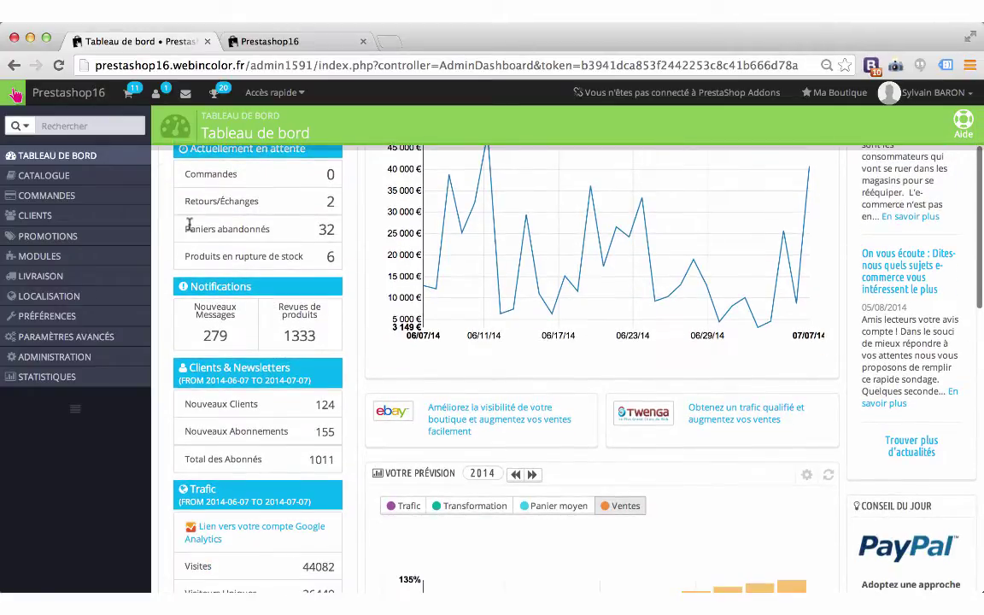
pyautogui.moveTo(74, 261)
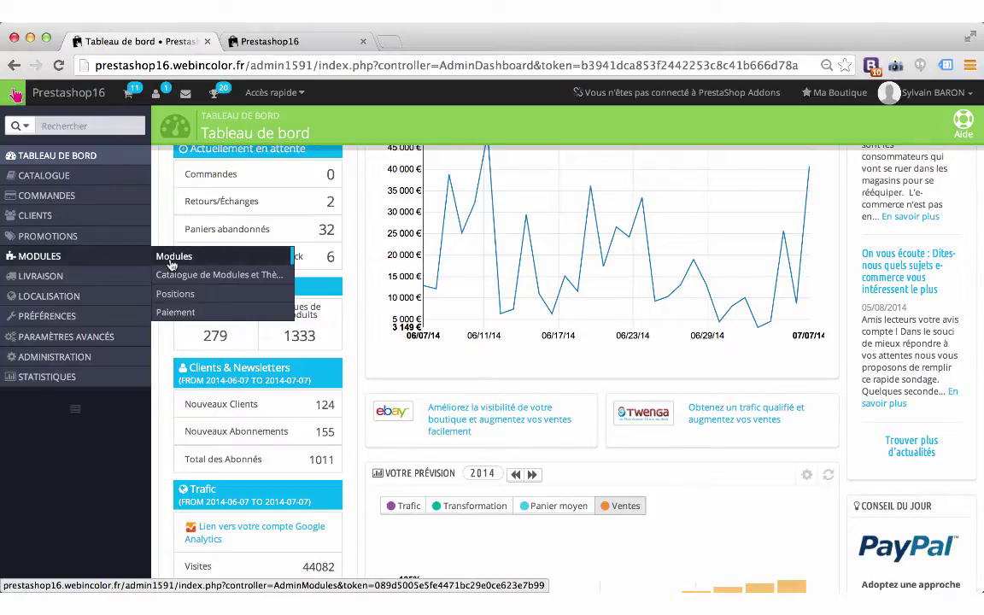
pyautogui.click(198, 260)
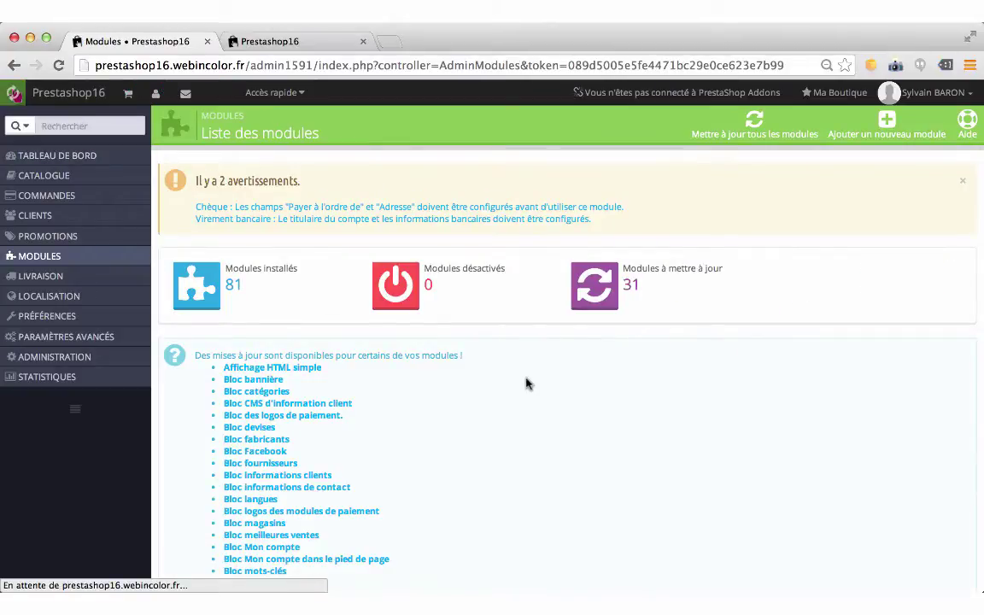
pyautogui.scroll(-5, 527, 385)
pyautogui.scroll(-2, 527, 386)
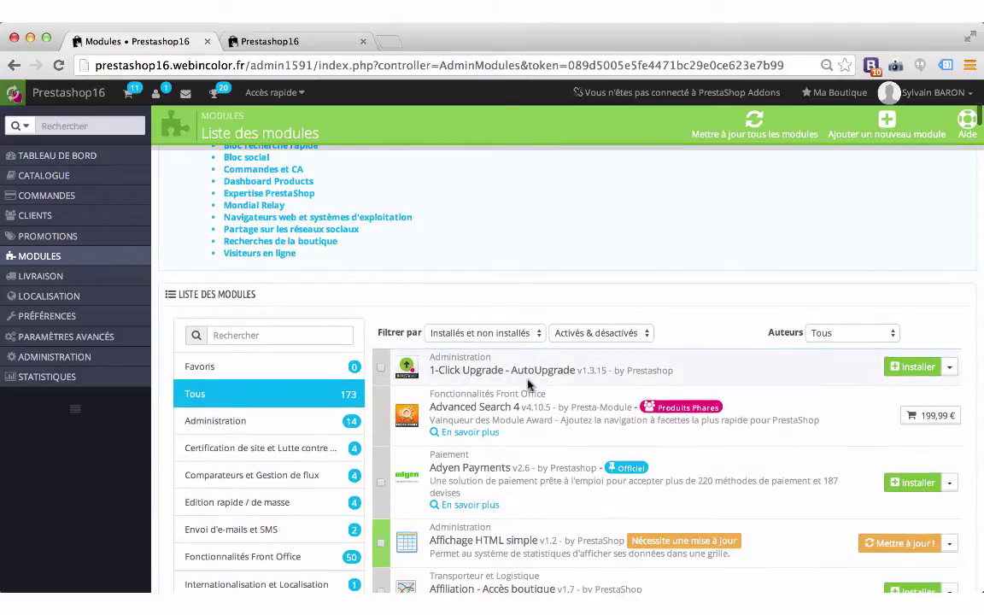
pyautogui.click(863, 334)
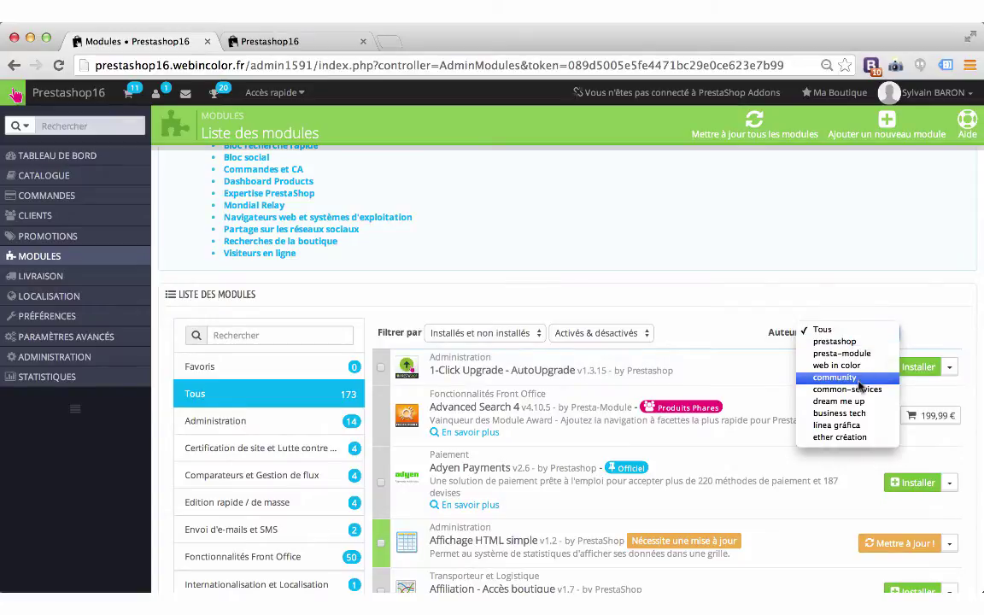
pyautogui.click(861, 366)
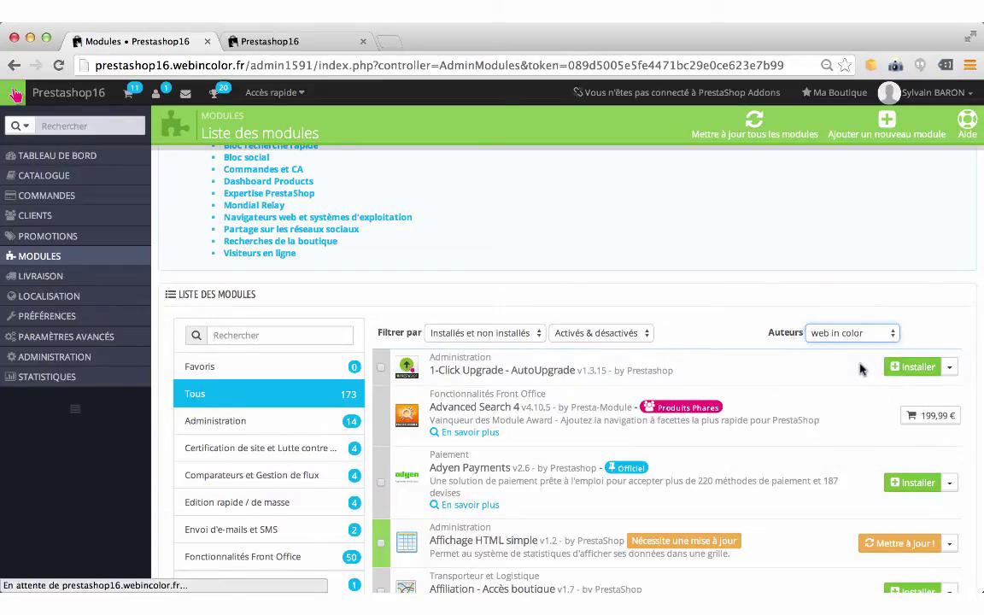
# - Install the "Générateur de codes EAN et UPC" module from the filtered list
pyautogui.scroll(-10, 862, 370)
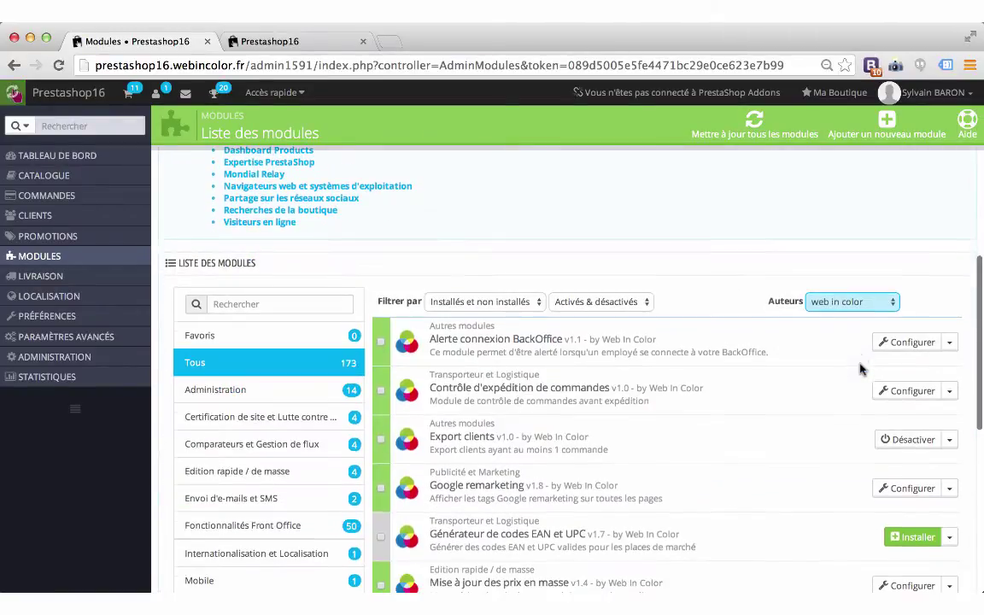
pyautogui.scroll(-2, 861, 370)
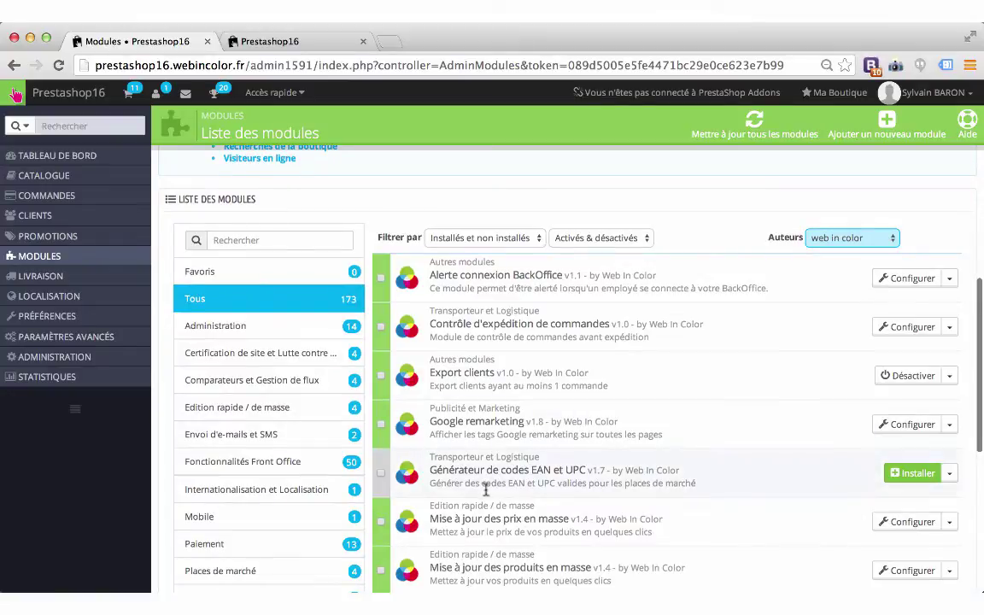
pyautogui.scroll(-1, 816, 472)
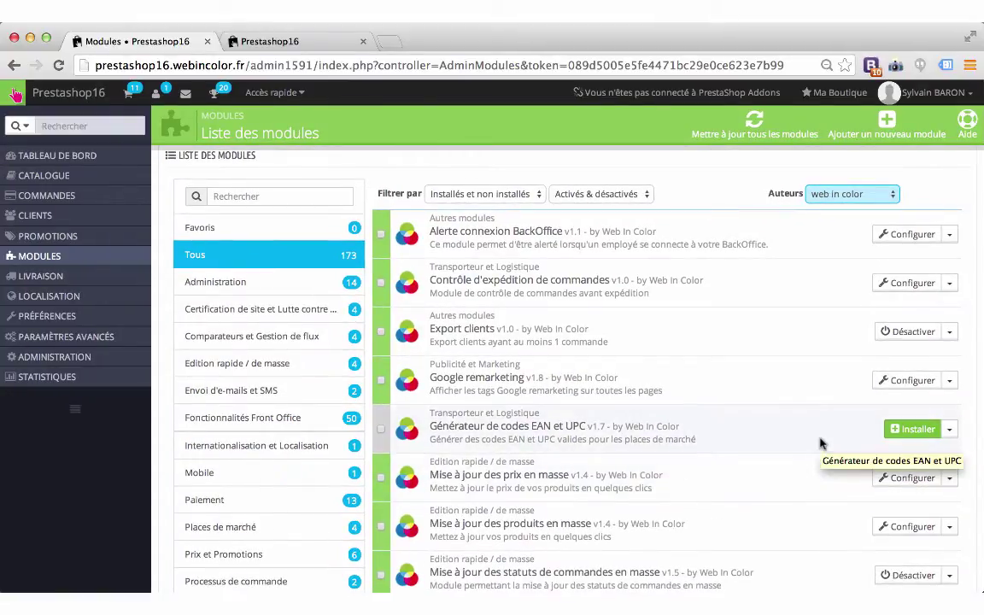
pyautogui.click(907, 429)
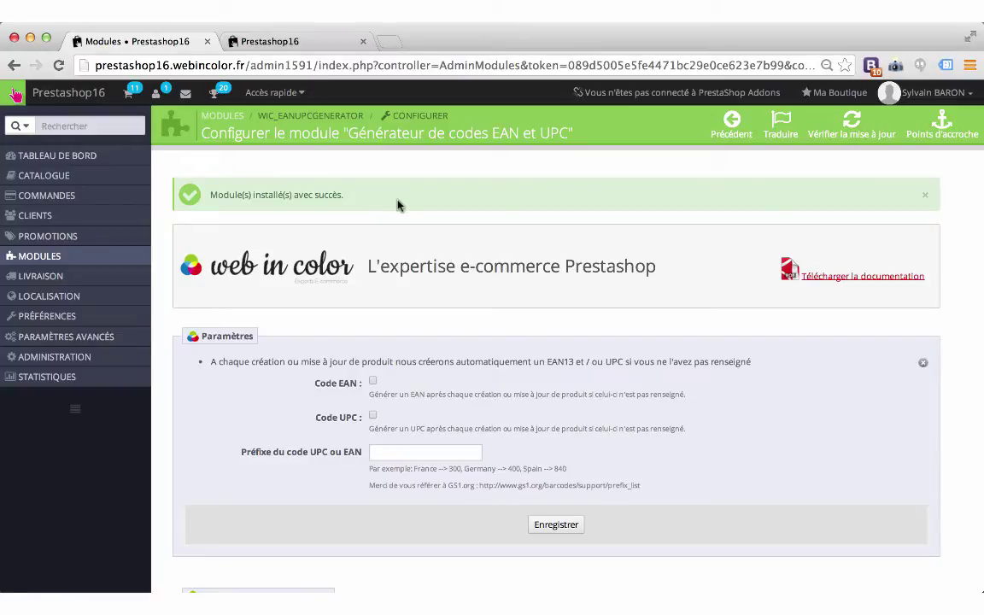
# - Enable automatic generation of both Code EAN and Code UPC in the module's Paramètres section
pyautogui.scroll(-1, 398, 205)
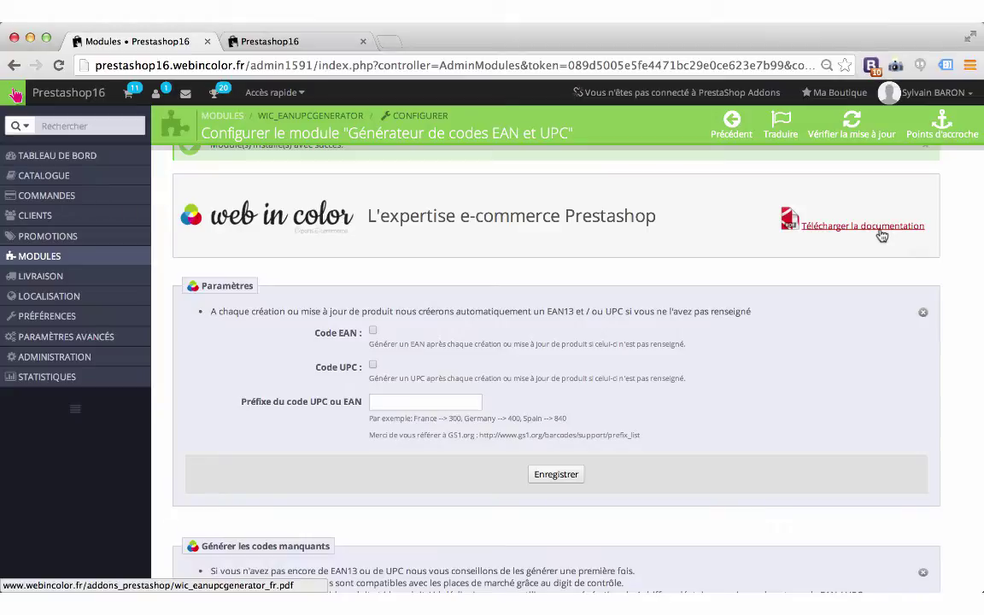
pyautogui.scroll(-1, 960, 322)
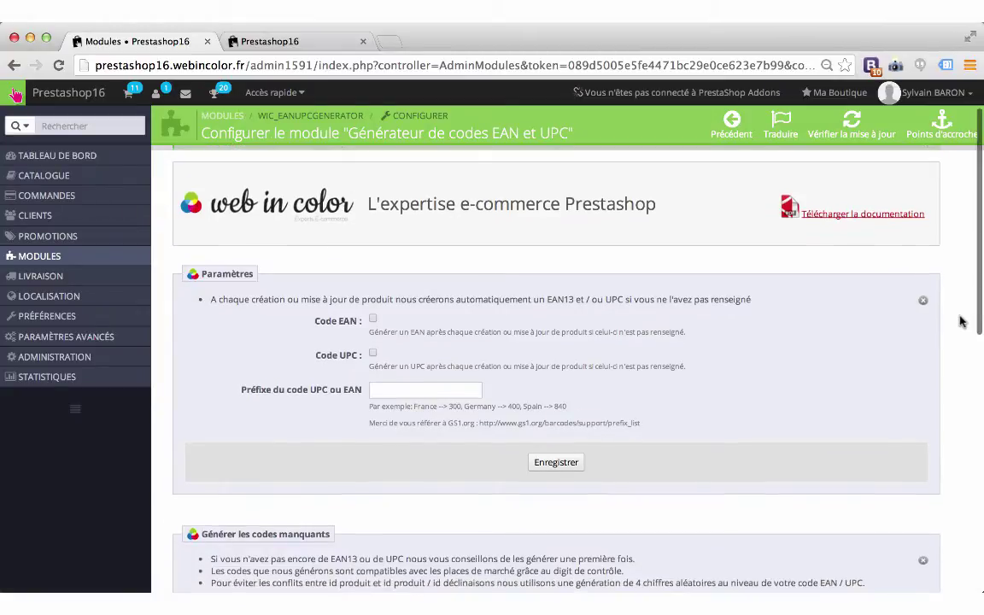
pyautogui.scroll(-4, 959, 321)
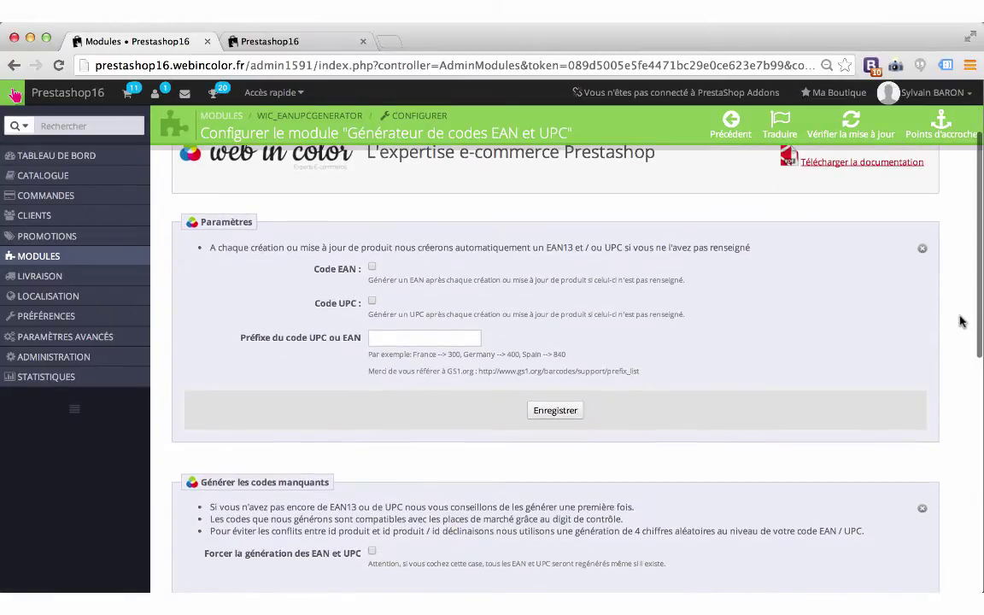
pyautogui.scroll(-5, 960, 321)
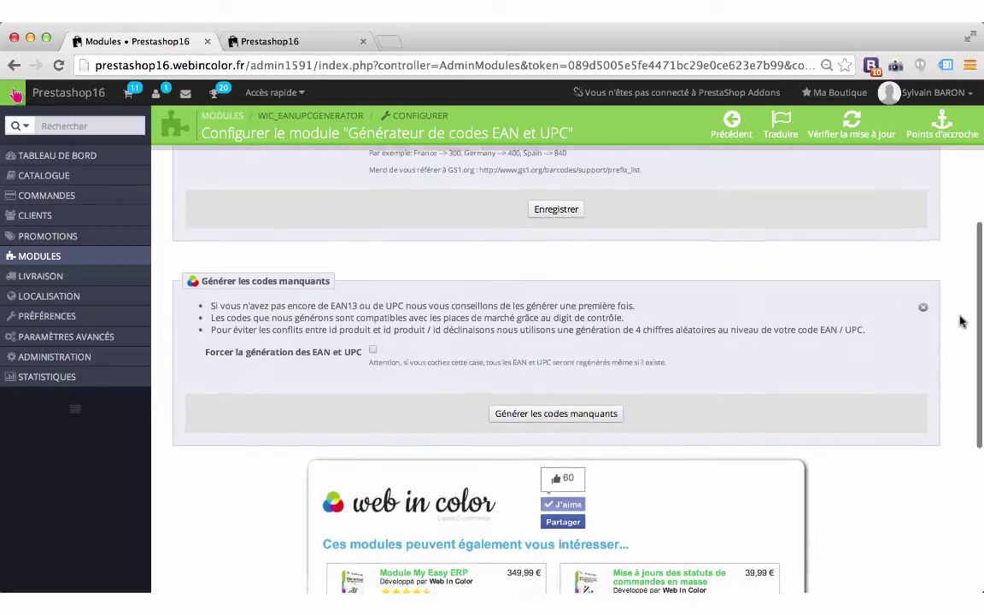
pyautogui.scroll(5, 960, 321)
pyautogui.scroll(1, 960, 321)
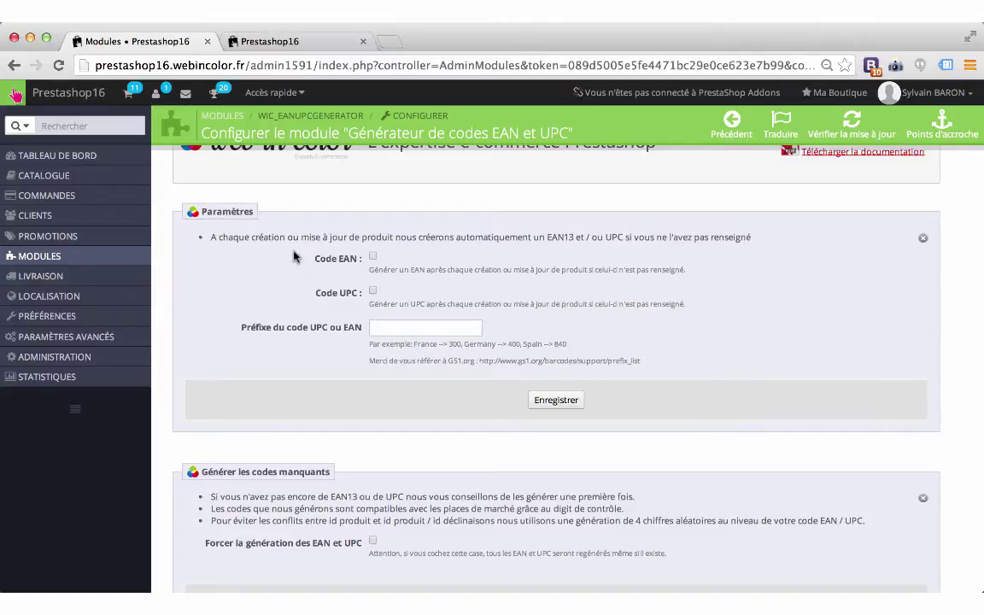
pyautogui.click(373, 258)
pyautogui.click(373, 293)
pyautogui.scroll(-1, 395, 278)
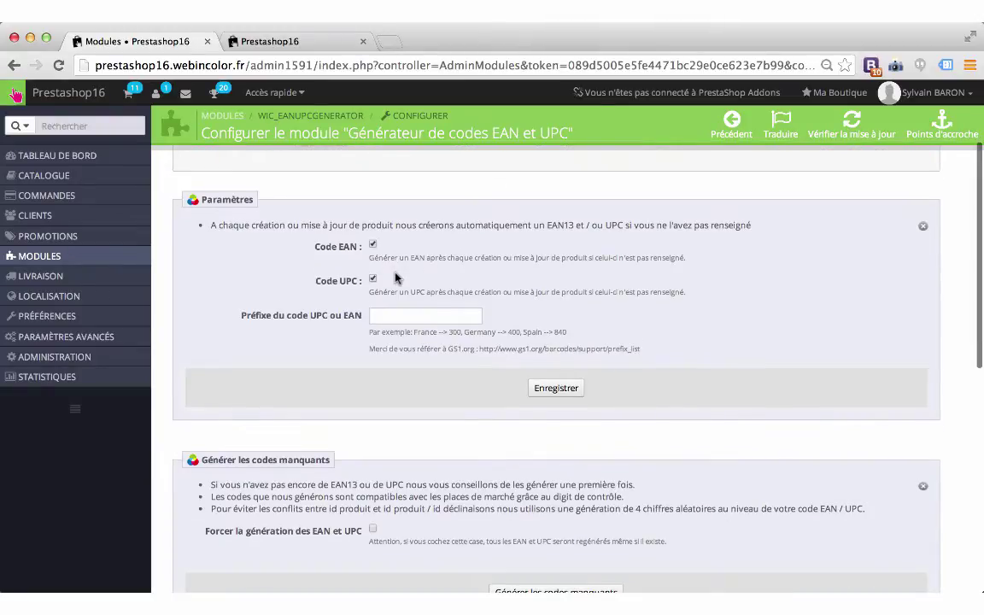
# - Set the UPC or EAN code prefix to 300 and save the module's parameters
pyautogui.click(417, 316)
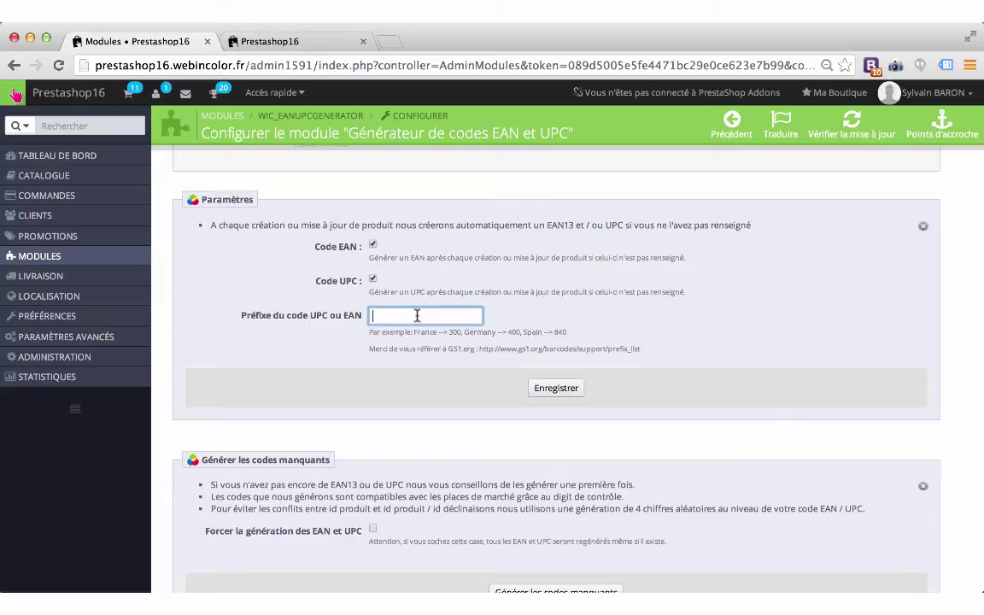
pyautogui.write('300')
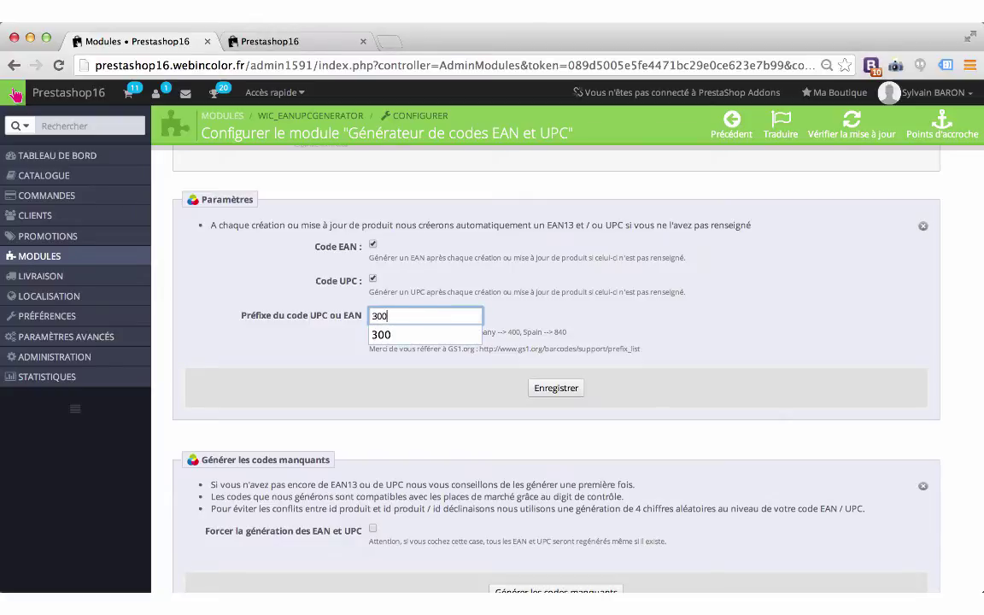
pyautogui.click(417, 333)
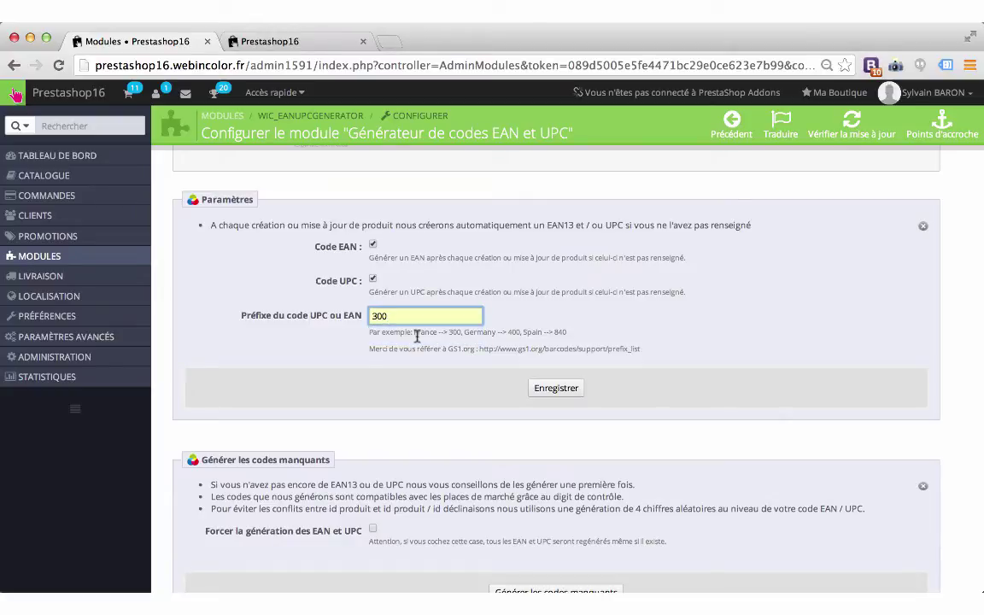
pyautogui.click(574, 390)
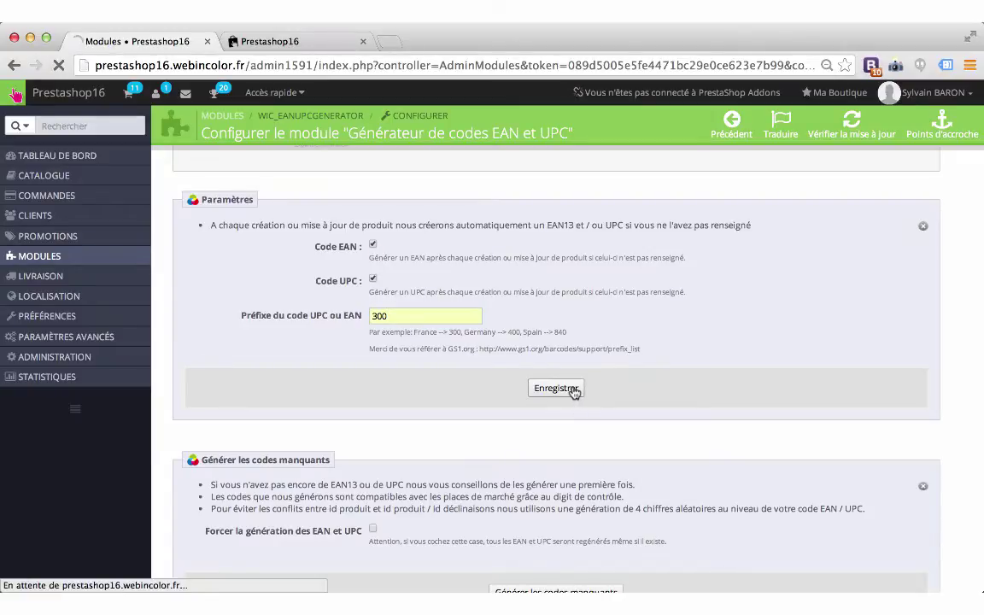
# - Open the product list in a new browser tab, plus the edit pages of Blouse and Robe d'été imprimée (demo_5) in separate tabs
pyautogui.scroll(-5, 293, 356)
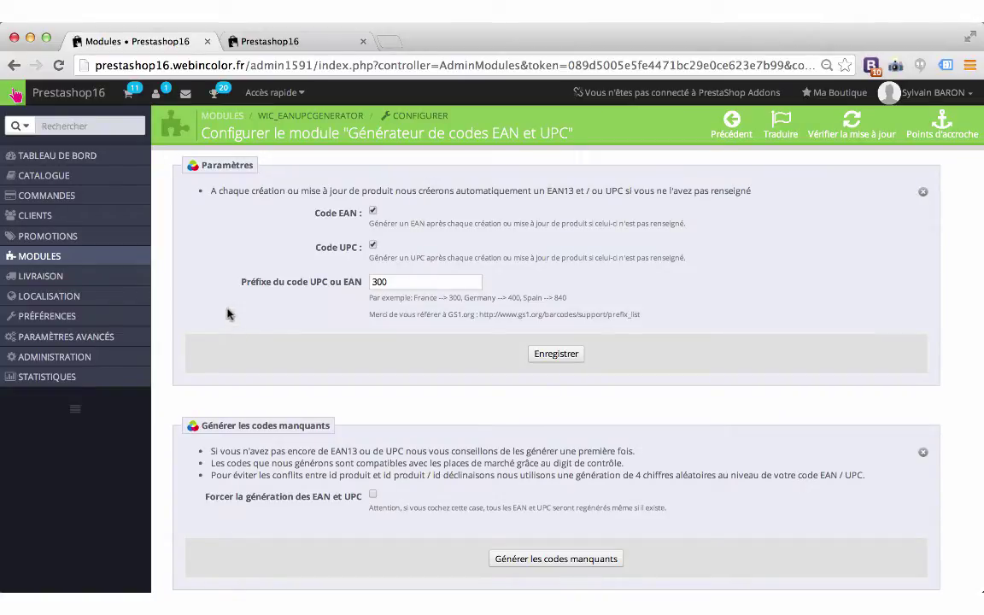
pyautogui.moveTo(49, 182)
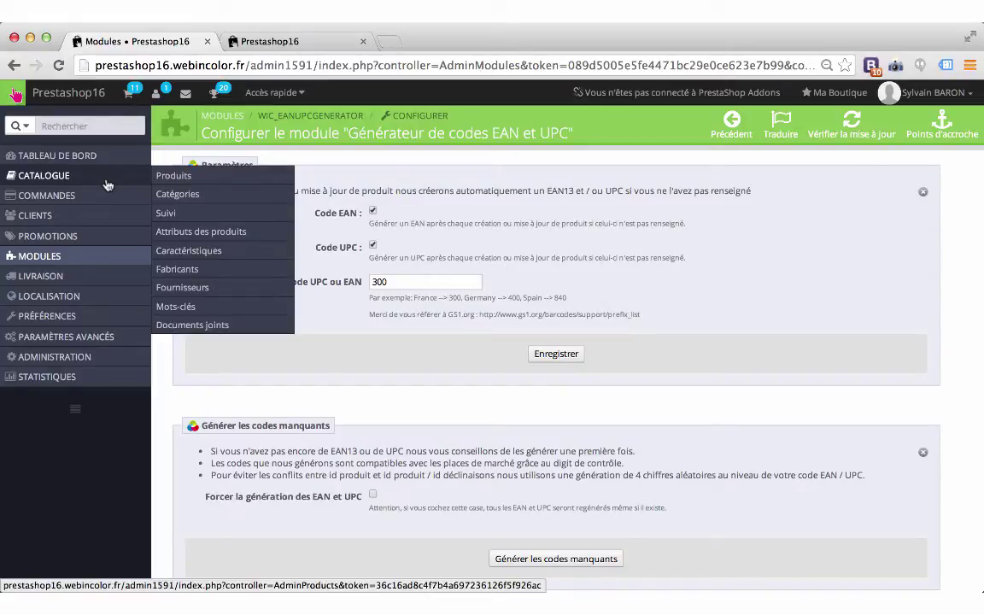
pyautogui.keyDown('super'); pyautogui.click(180, 178); pyautogui.keyUp('super')
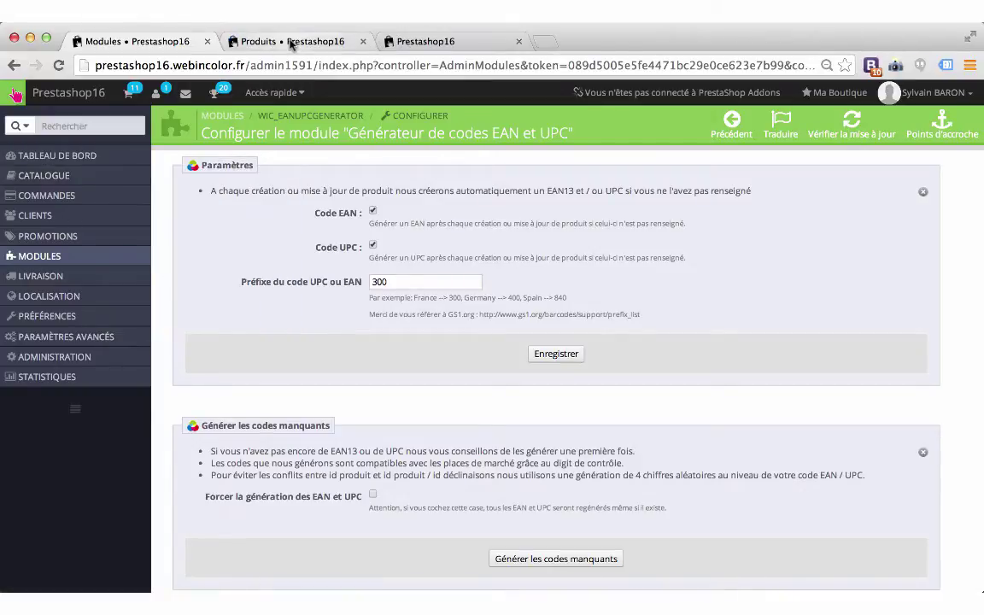
pyautogui.click(291, 43)
pyautogui.scroll(-5, 382, 396)
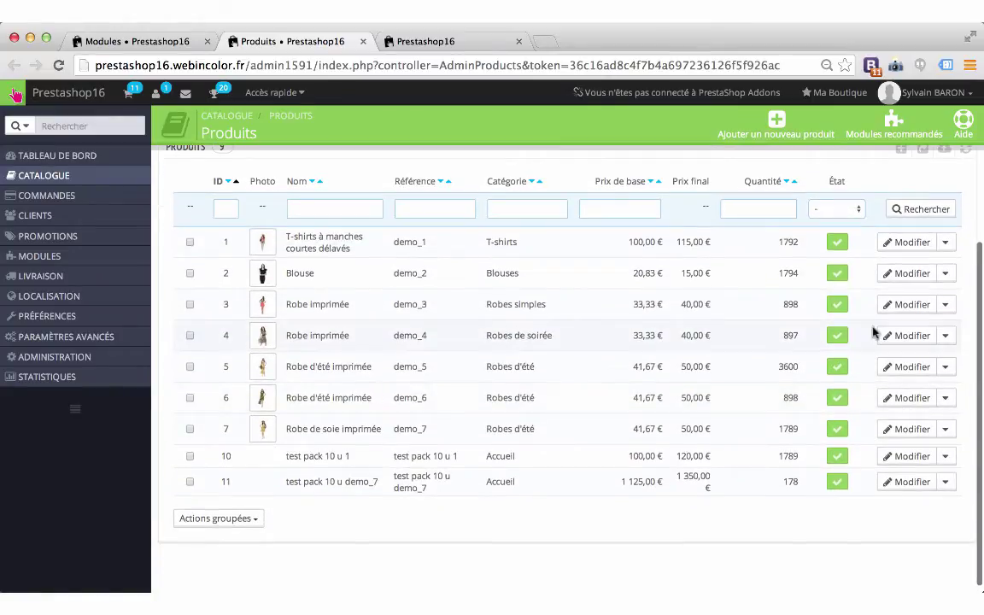
pyautogui.keyDown('super'); pyautogui.click(907, 273); pyautogui.keyUp('super')
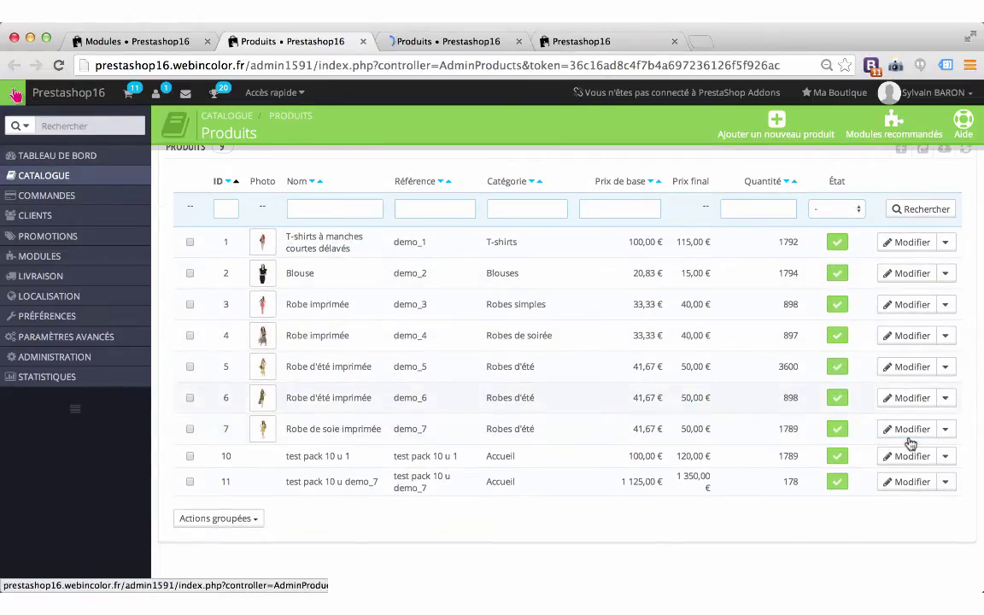
pyautogui.keyDown('super'); pyautogui.click(923, 371); pyautogui.keyUp('super')
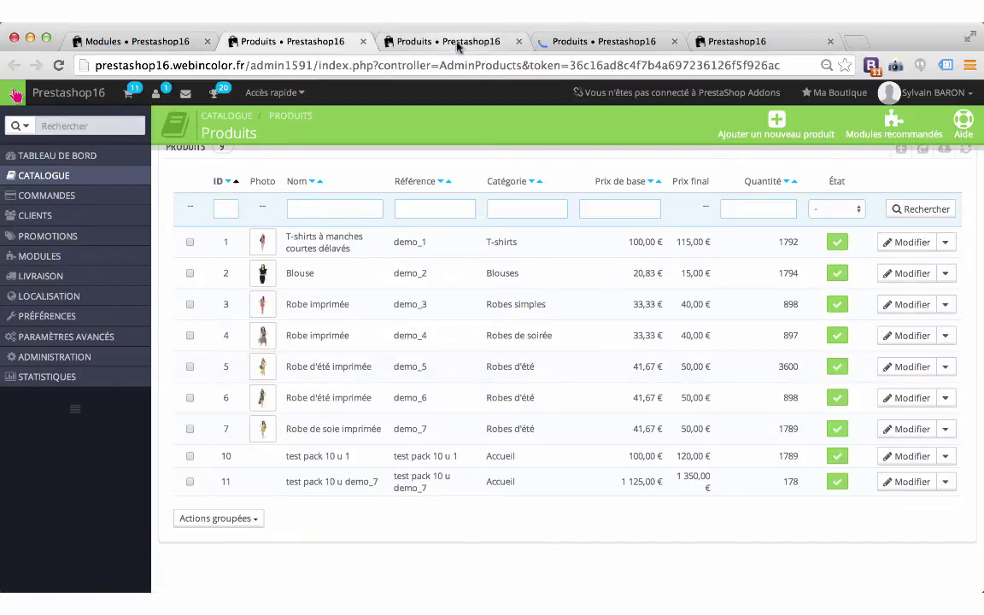
# - Check the Blouse product's EAN-13 and UPC barcode fields, including those of its combinations (Déclinaisons)
pyautogui.click(411, 37)
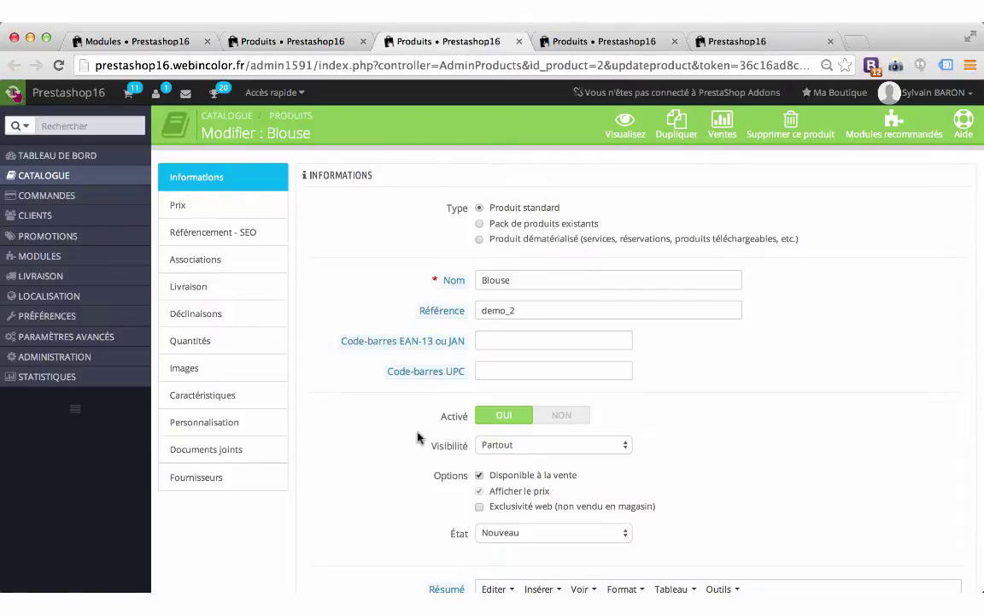
pyautogui.scroll(-3, 345, 278)
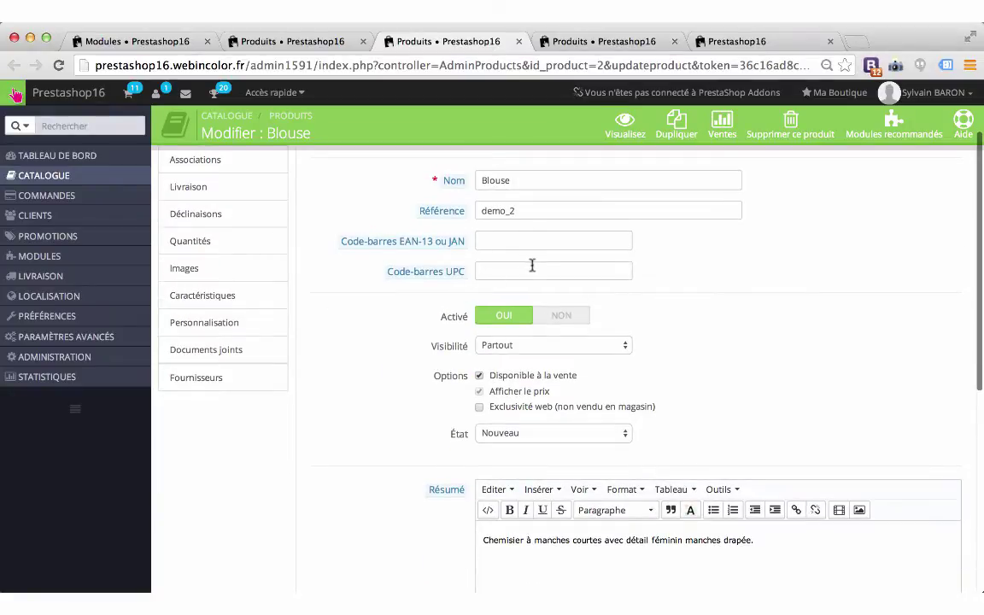
pyautogui.click(220, 220)
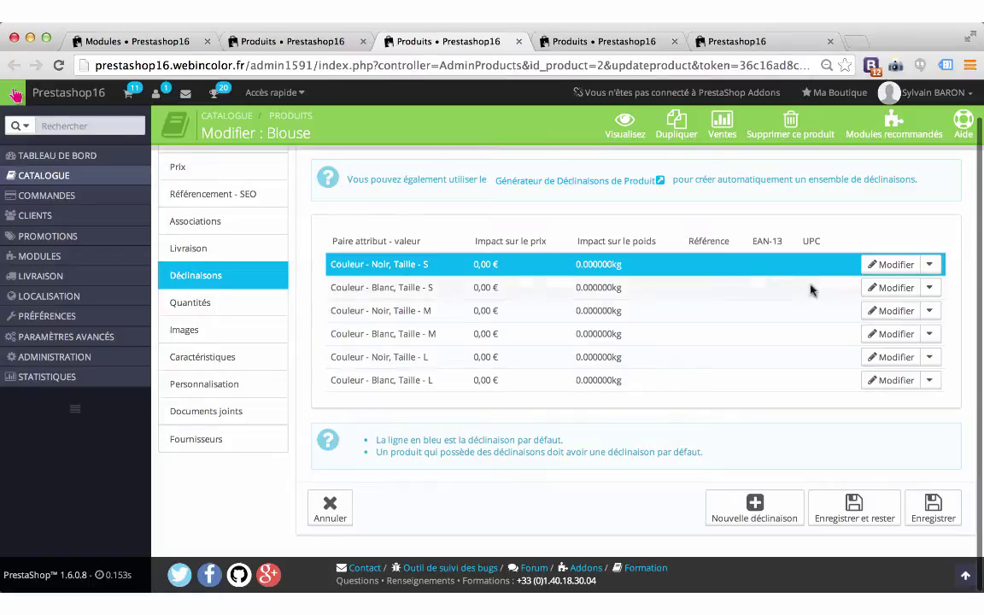
# - Check the EAN-13 and UPC fields of Robe d'été imprimée (demo_5) and of all its combinations (Déclinaisons)
pyautogui.click(629, 45)
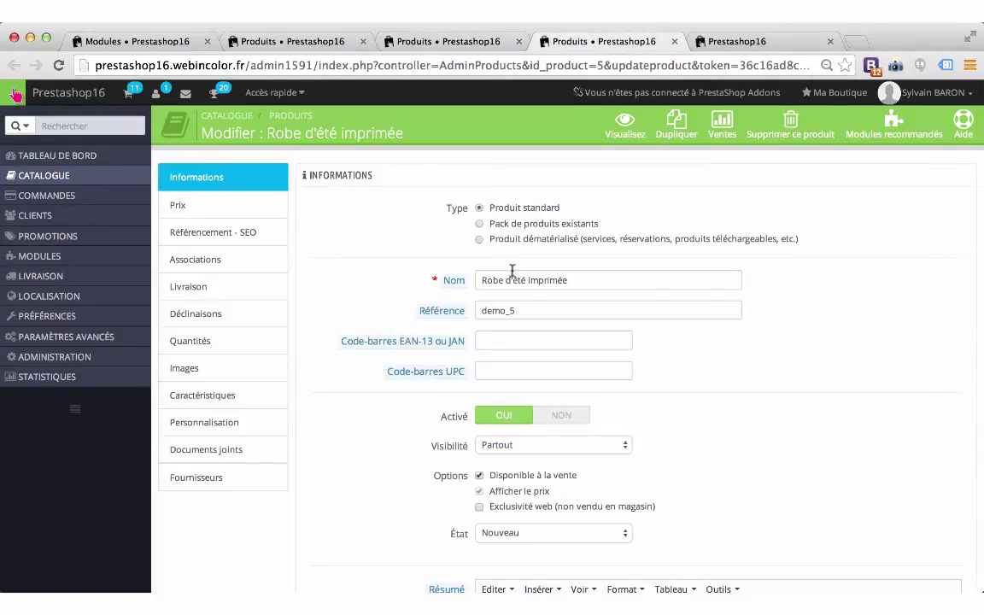
pyautogui.scroll(-2, 491, 342)
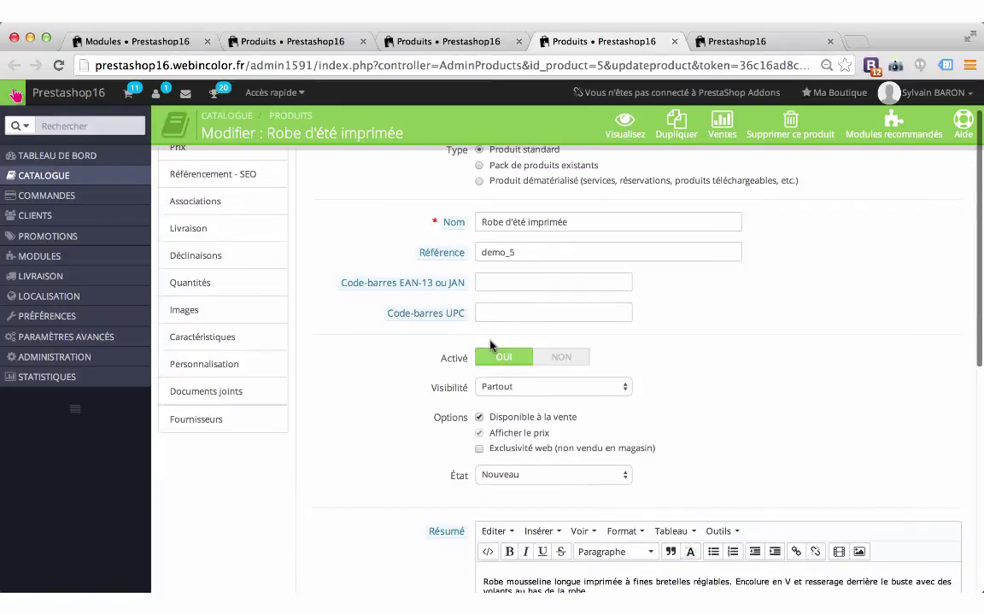
pyautogui.click(266, 264)
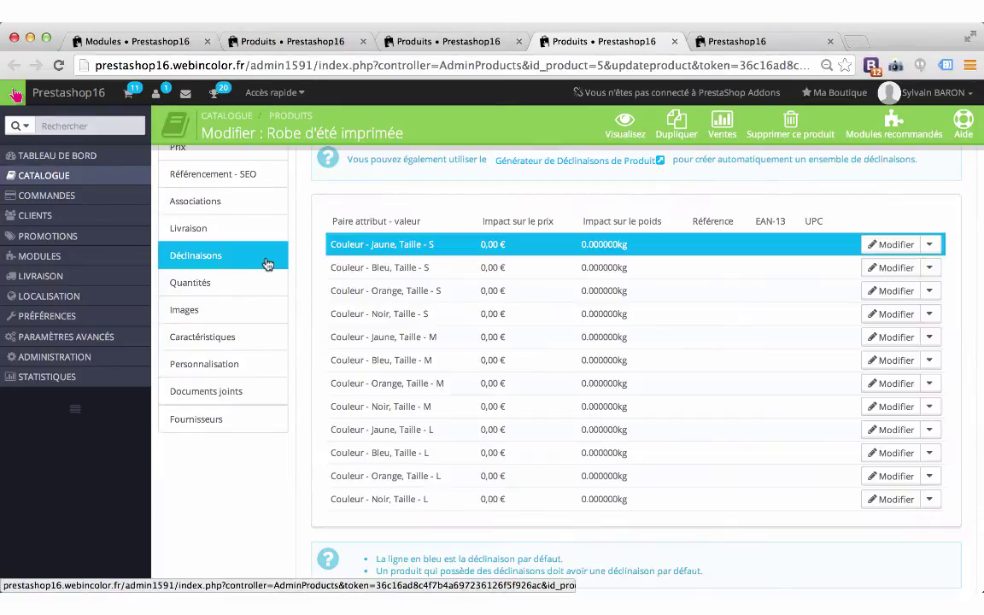
pyautogui.scroll(-4, 620, 333)
pyautogui.scroll(6, 620, 334)
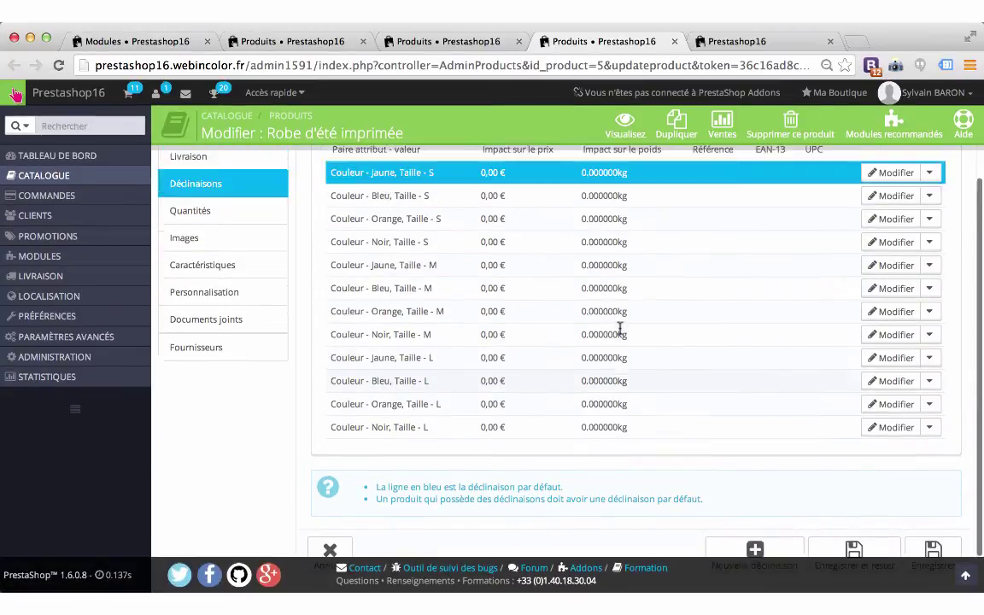
pyautogui.scroll(-5, 620, 331)
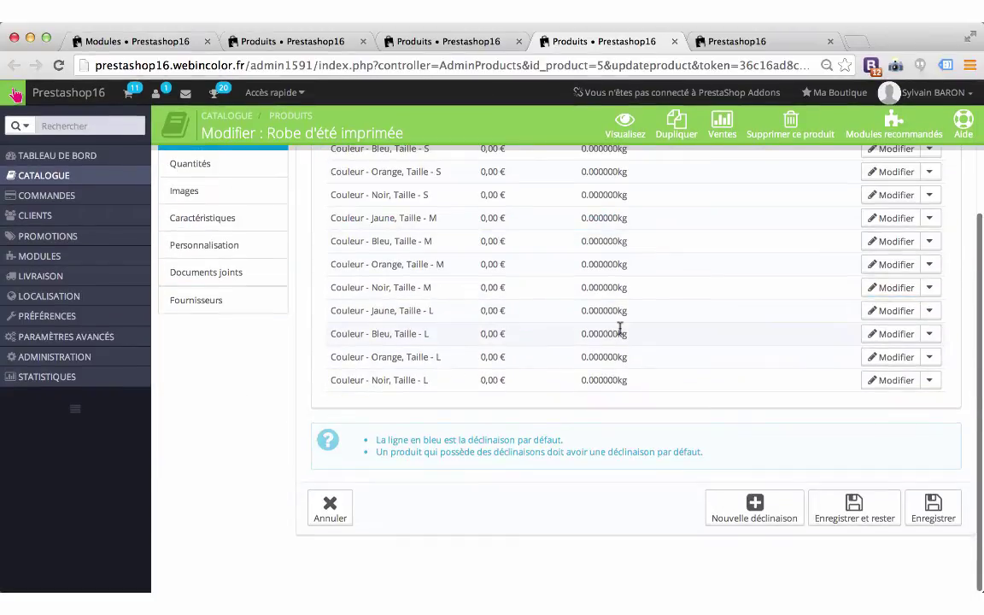
# - Return to the module's configuration page and read the notes on generating missing codes (Générer les codes manquants)
pyautogui.scroll(3, 620, 332)
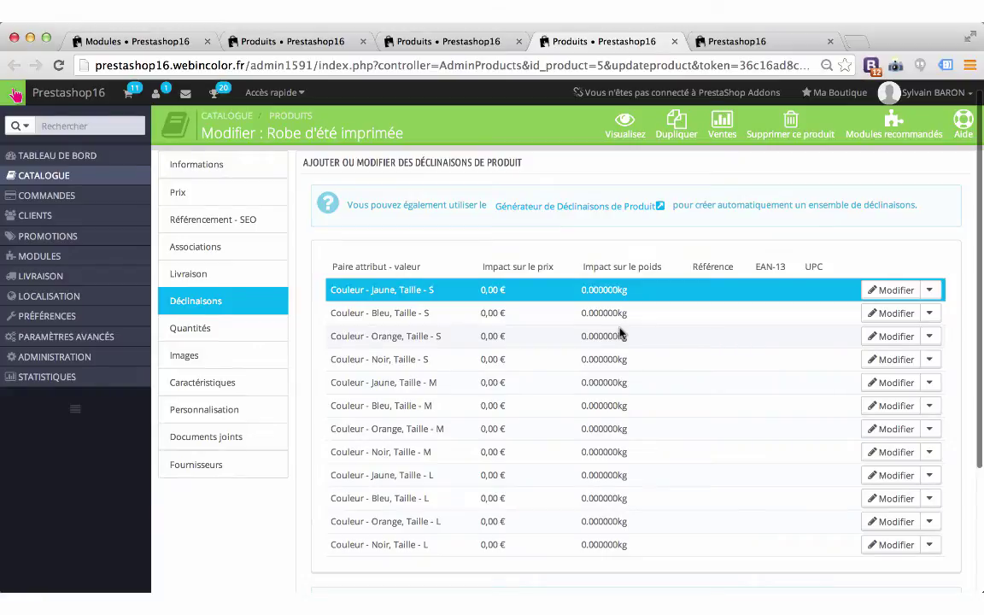
pyautogui.click(395, 41)
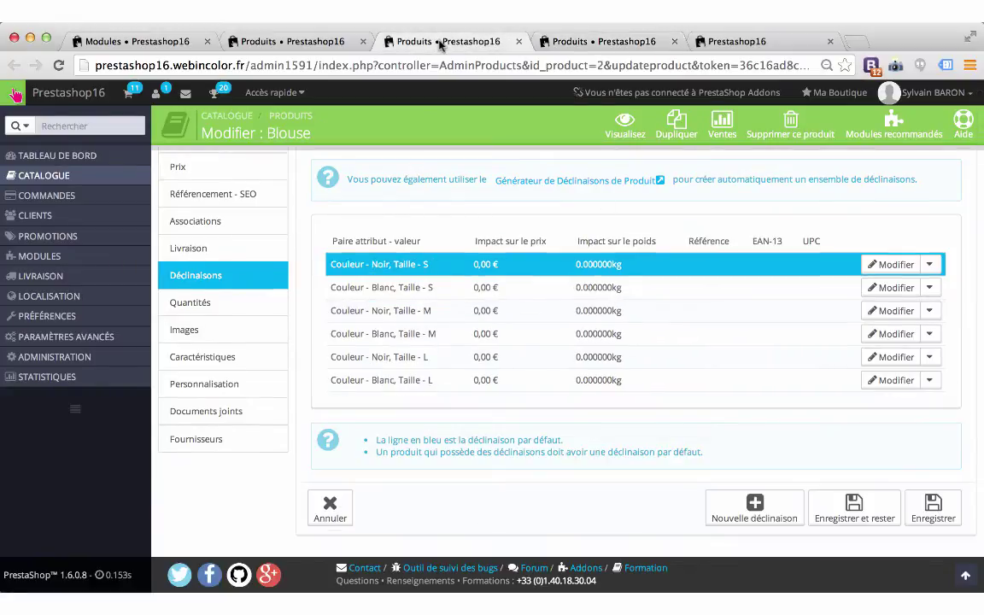
pyautogui.click(303, 42)
pyautogui.click(173, 41)
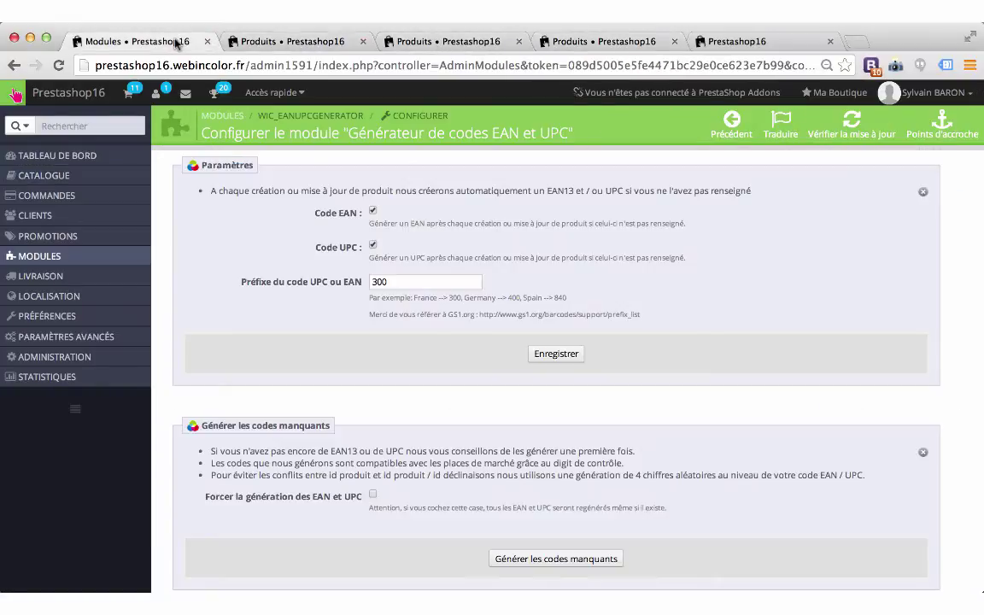
pyautogui.scroll(-3, 443, 329)
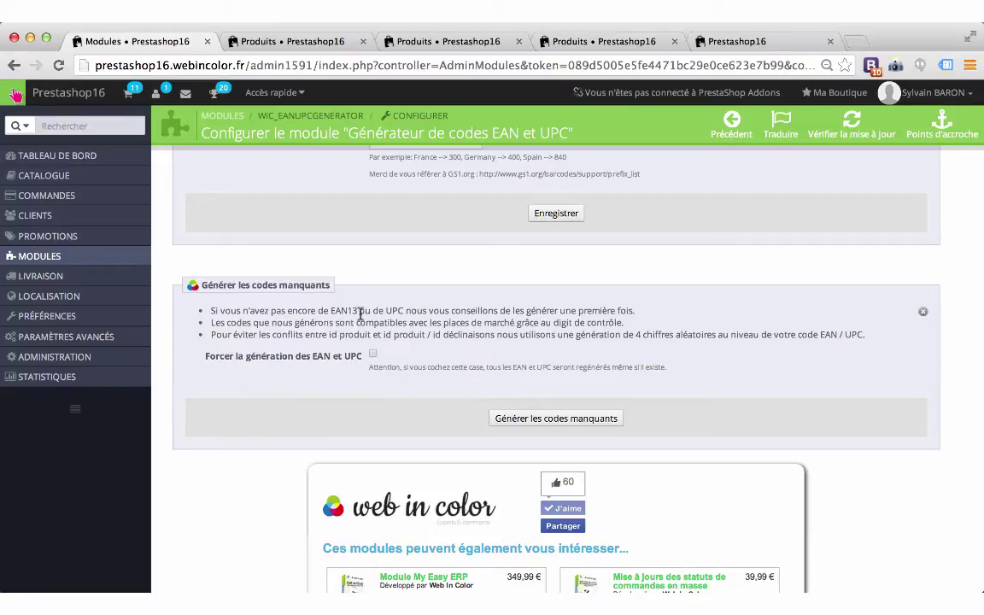
pyautogui.moveTo(356, 322); pyautogui.dragTo(262, 335)
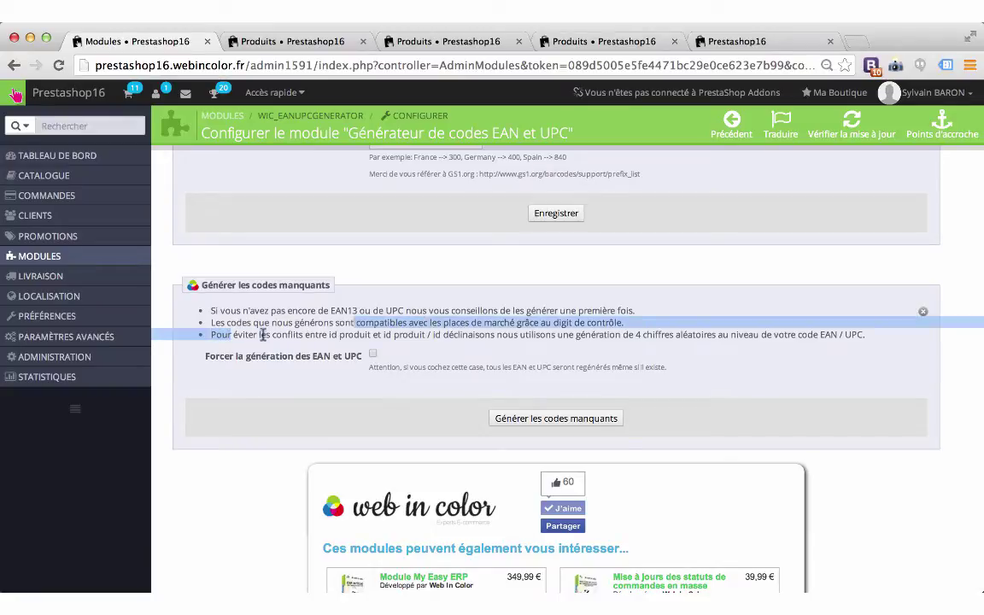
pyautogui.moveTo(330, 334); pyautogui.dragTo(681, 333)
pyautogui.click(384, 333)
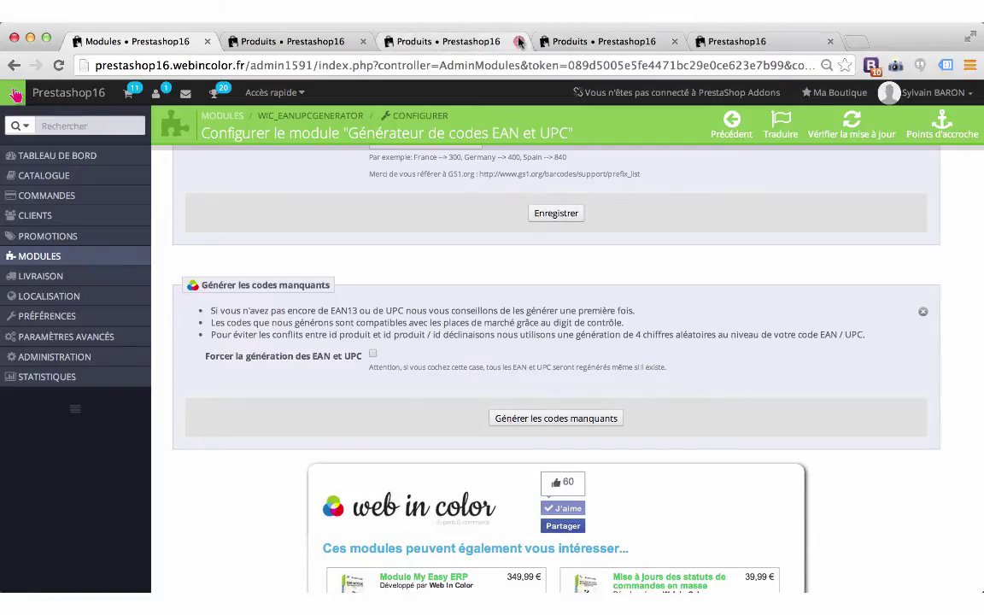
# - Generate the missing EAN and UPC codes with the module, without forcing regeneration of existing codes
pyautogui.click(462, 43)
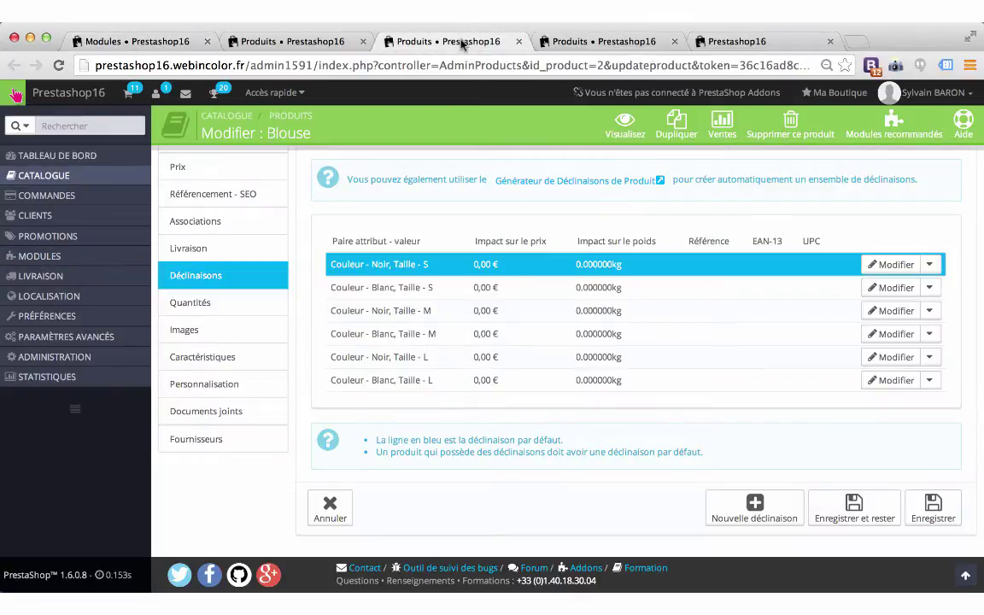
pyautogui.click(175, 40)
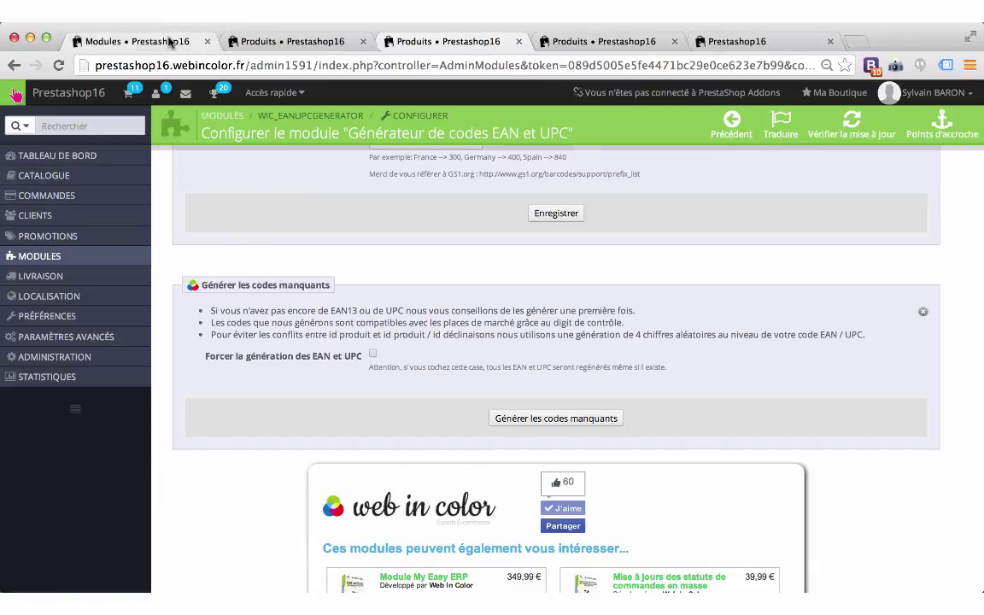
pyautogui.click(544, 419)
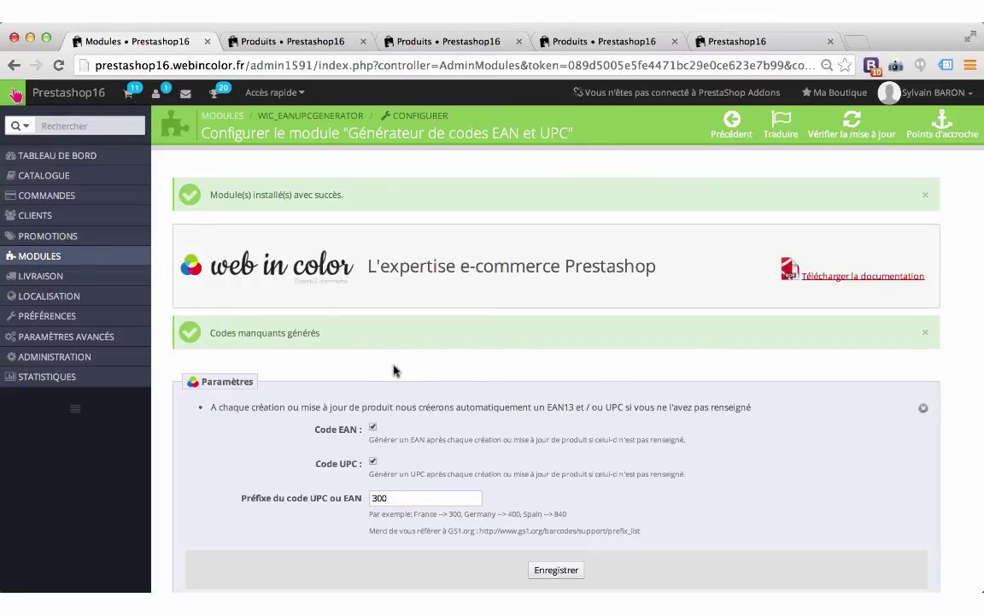
pyautogui.scroll(-2, 394, 370)
pyautogui.scroll(2, 394, 370)
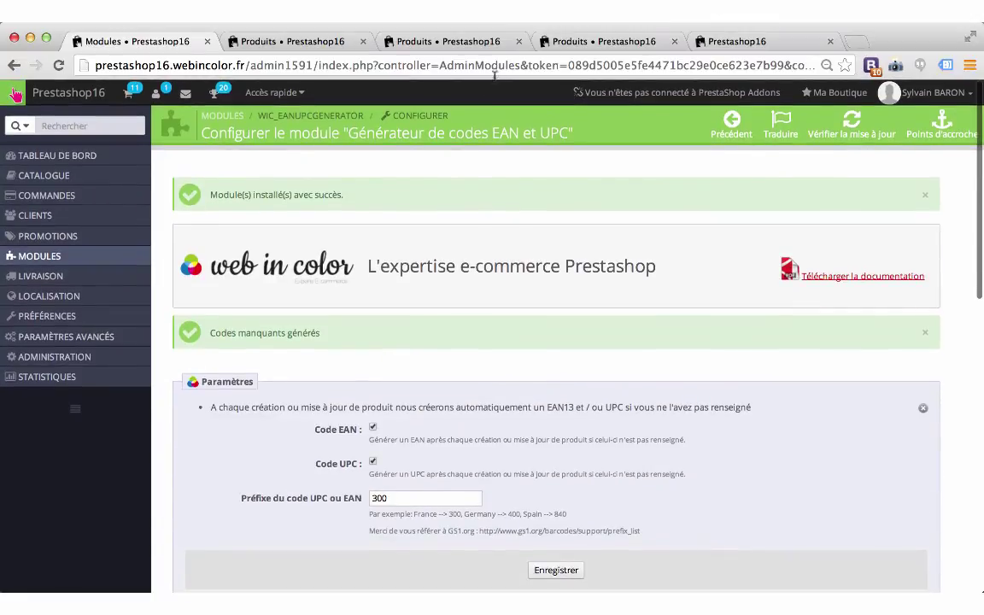
# - Reload the Blouse product's Informations and Déclinaisons sections to check its generated EAN-13 and UPC codes
pyautogui.click(449, 42)
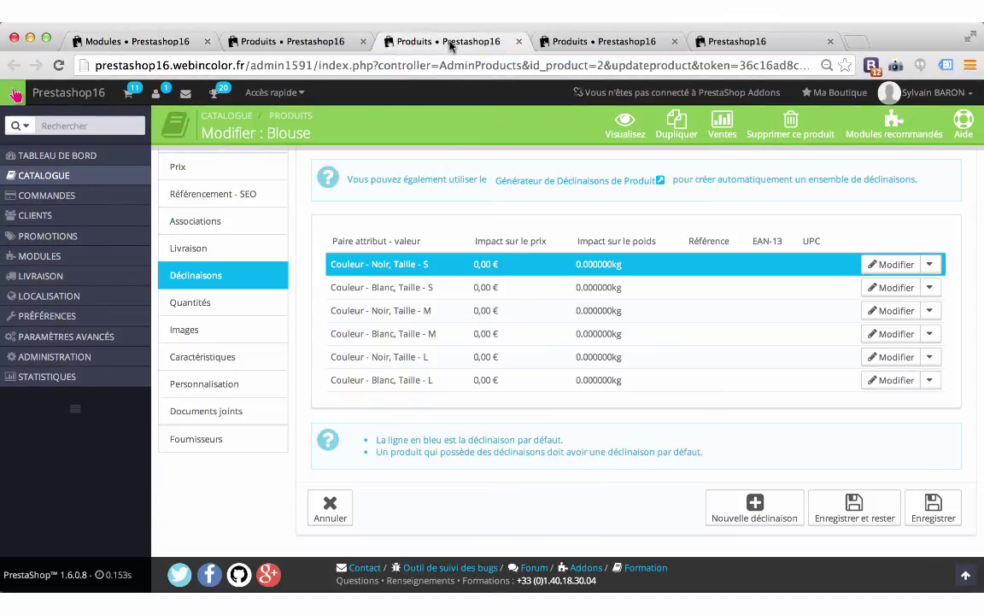
pyautogui.click(219, 188)
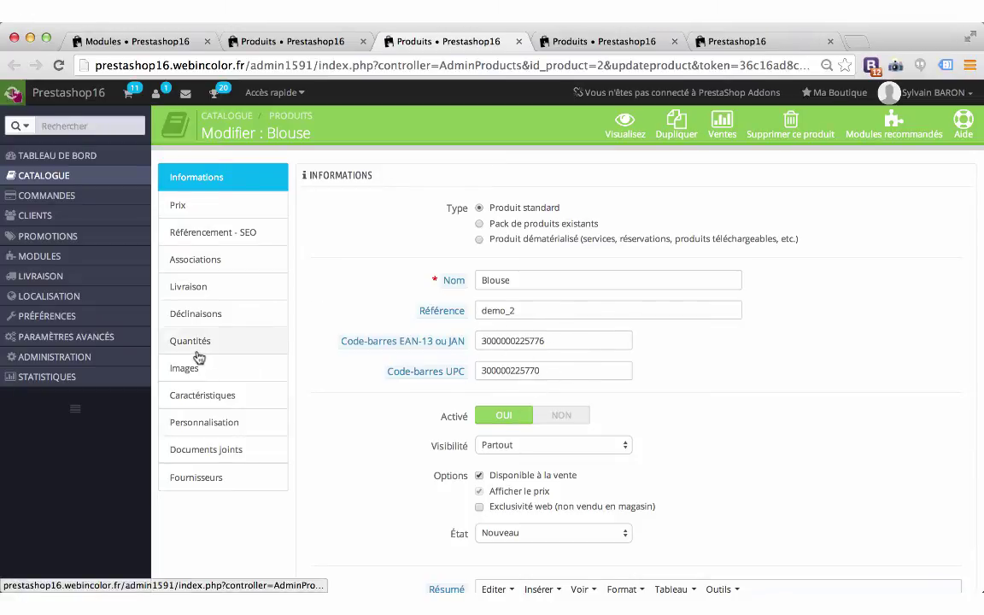
pyautogui.click(219, 323)
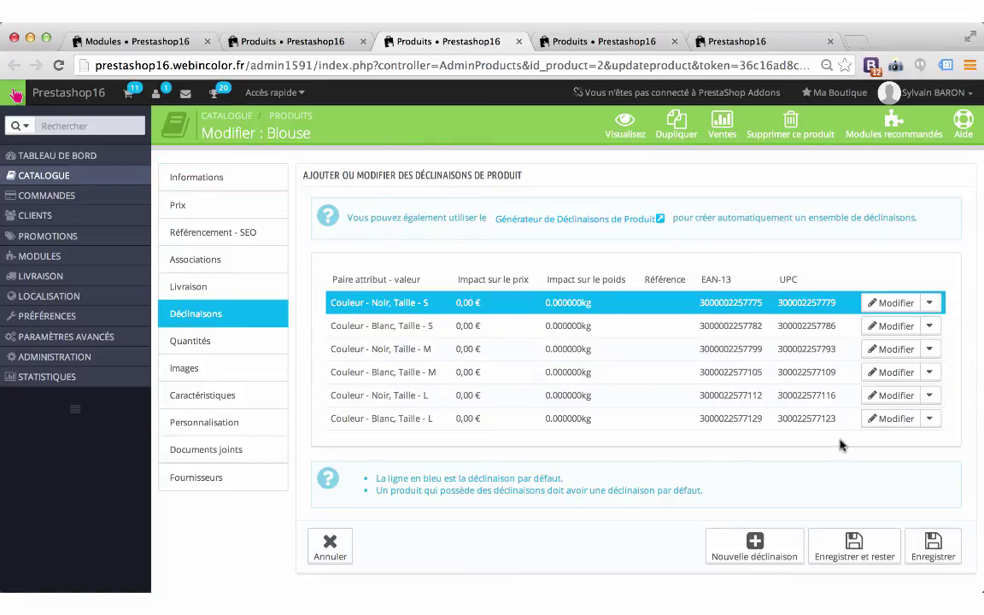
# - Check the generated EAN-13 and UPC codes of Robe d'été imprimée (demo_5) and of all its combinations
pyautogui.click(584, 42)
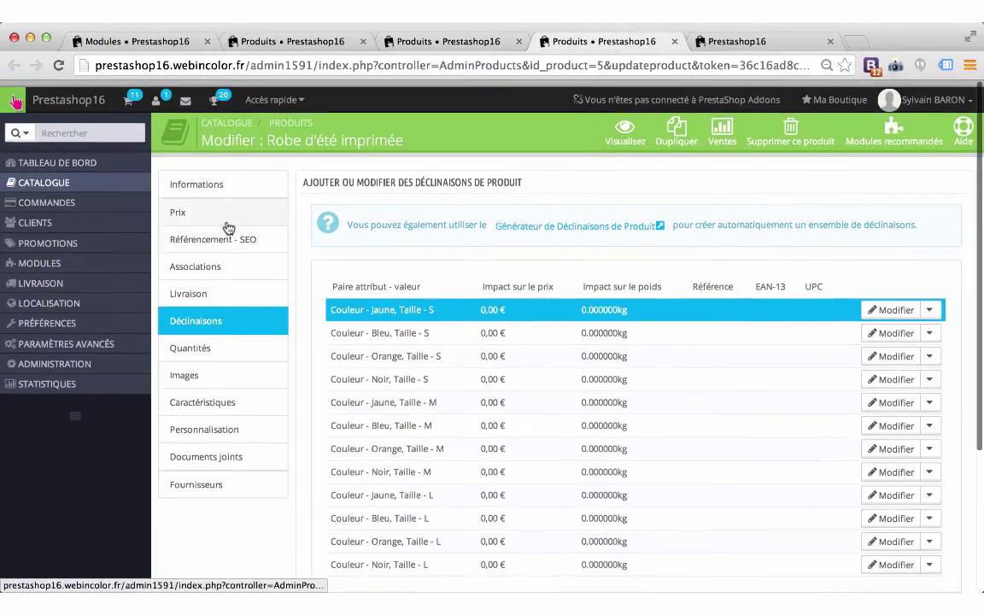
pyautogui.scroll(-1, 231, 205)
pyautogui.click(238, 175)
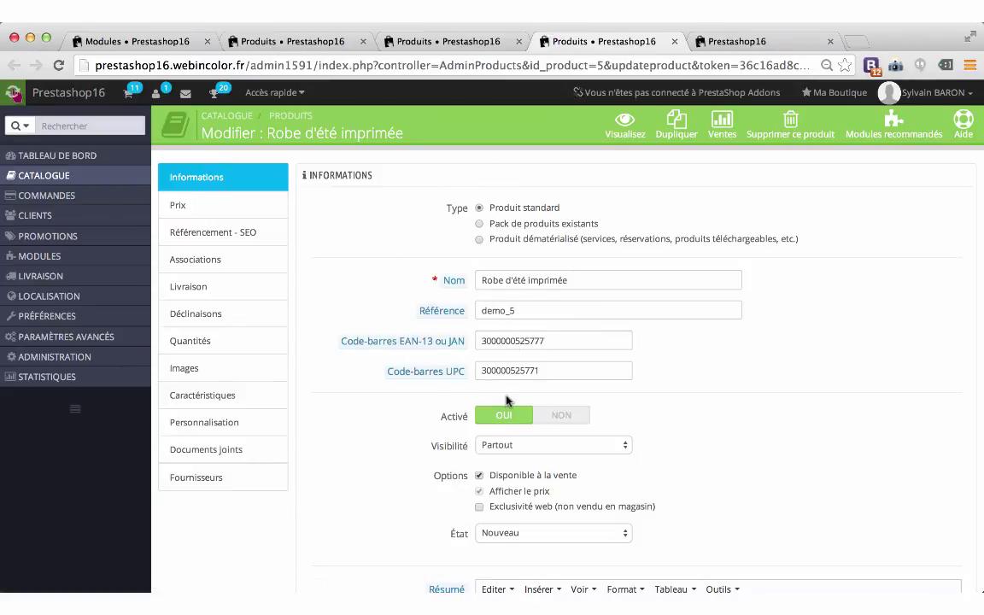
pyautogui.click(242, 318)
pyautogui.scroll(-2, 628, 392)
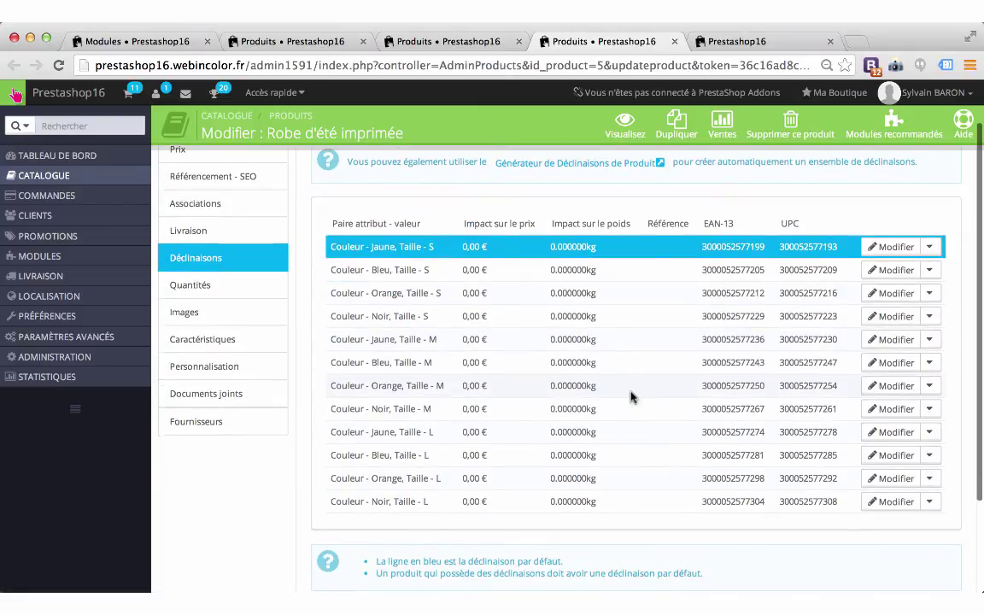
pyautogui.scroll(-1, 632, 396)
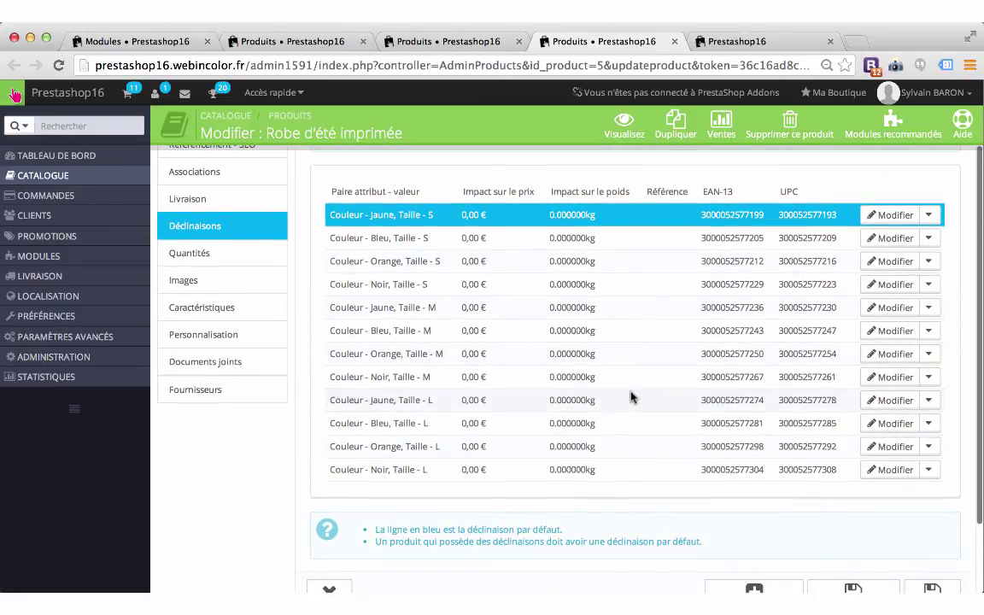
pyautogui.scroll(3, 631, 395)
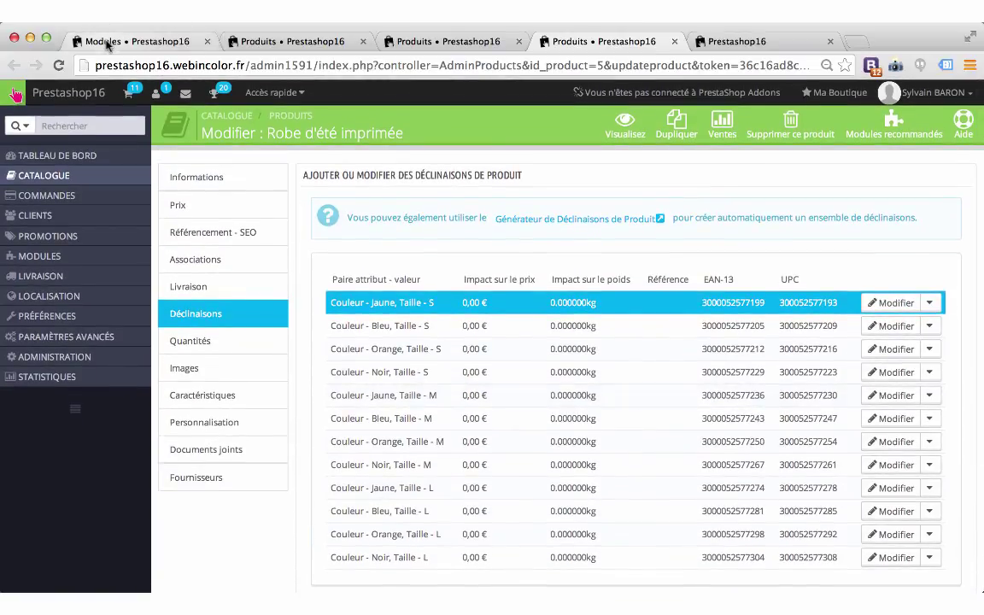
# - Return to the module's configuration page and review its parameters and code generation sections
pyautogui.click(107, 44)
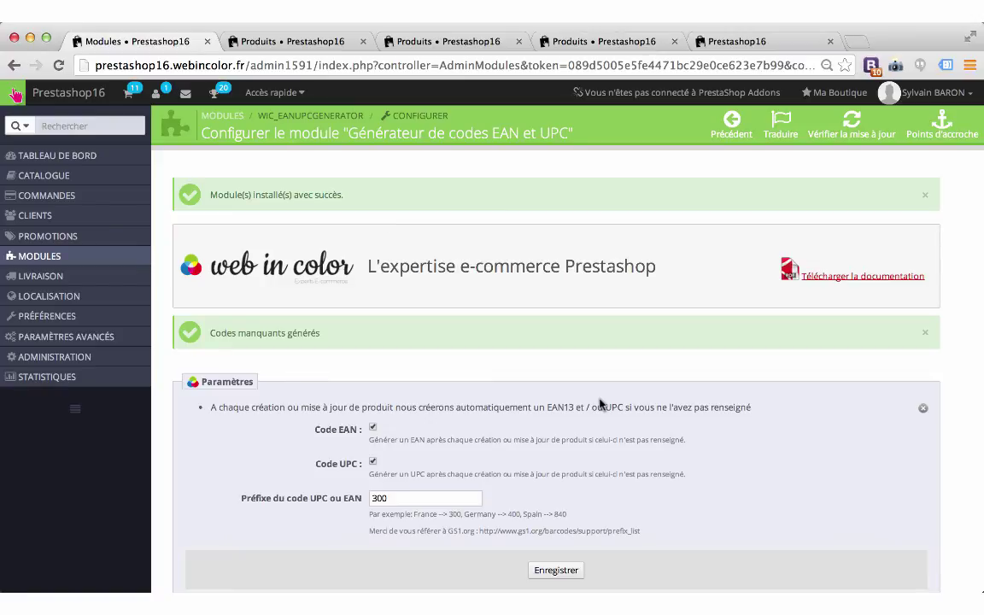
pyautogui.scroll(-4, 600, 403)
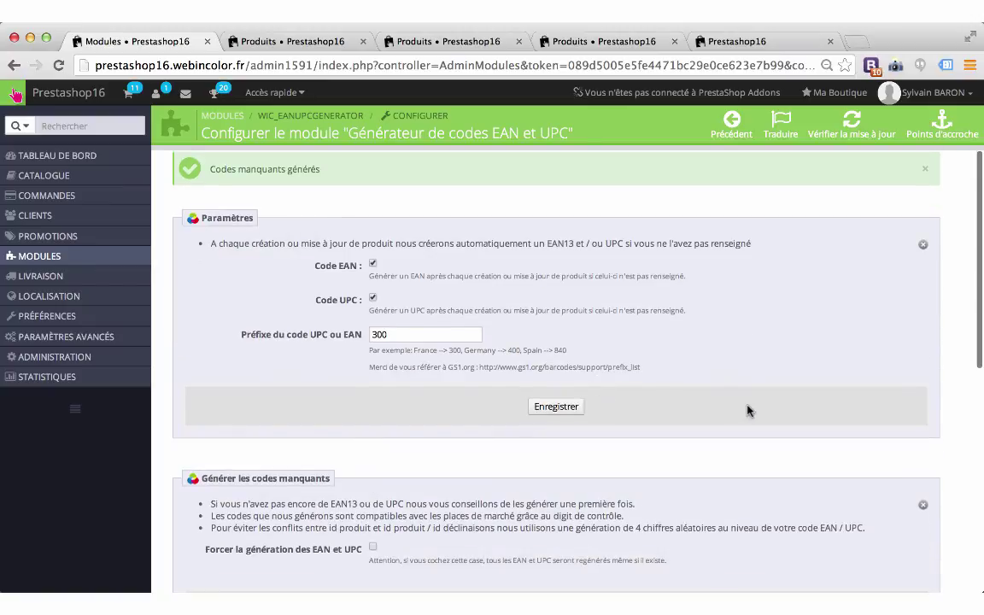
pyautogui.scroll(-3, 748, 411)
pyautogui.scroll(-5, 748, 411)
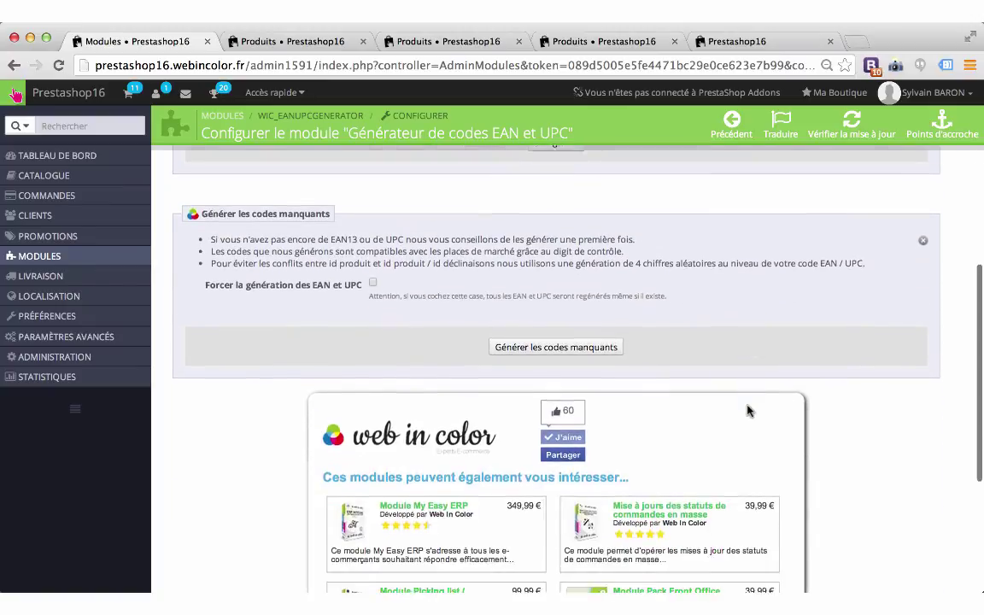
pyautogui.scroll(12, 748, 411)
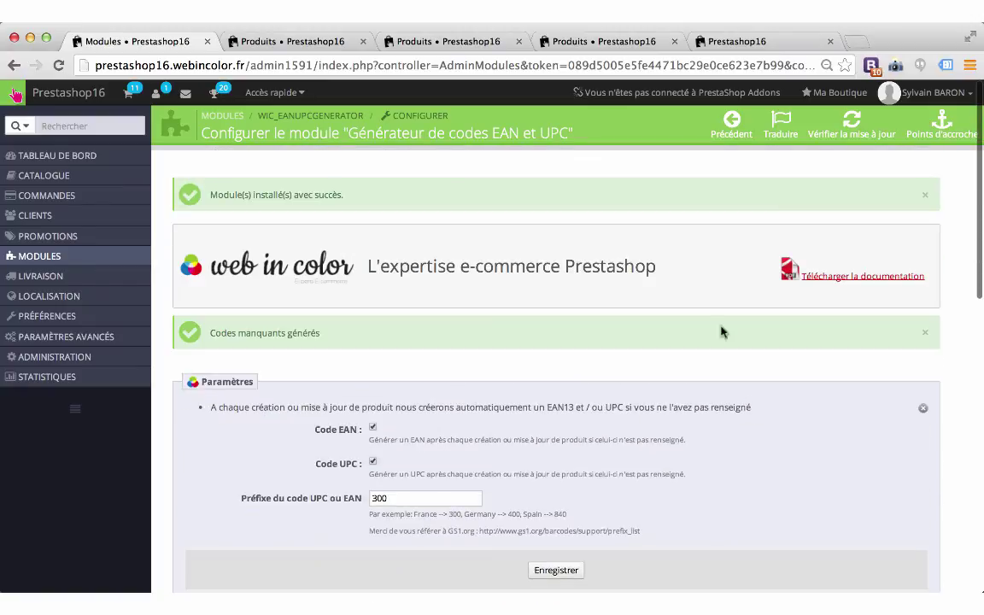
pyautogui.click(634, 14)
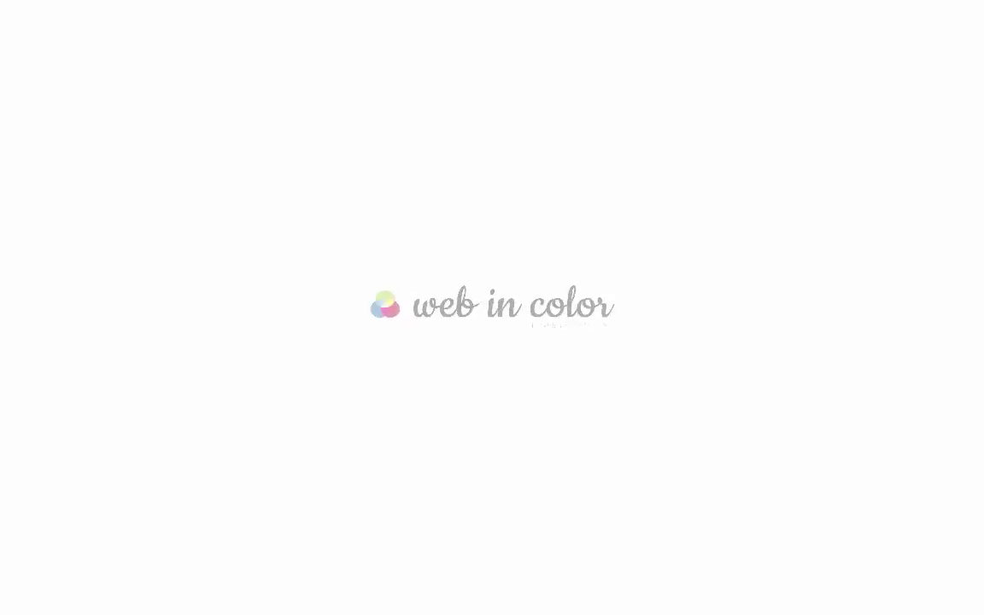